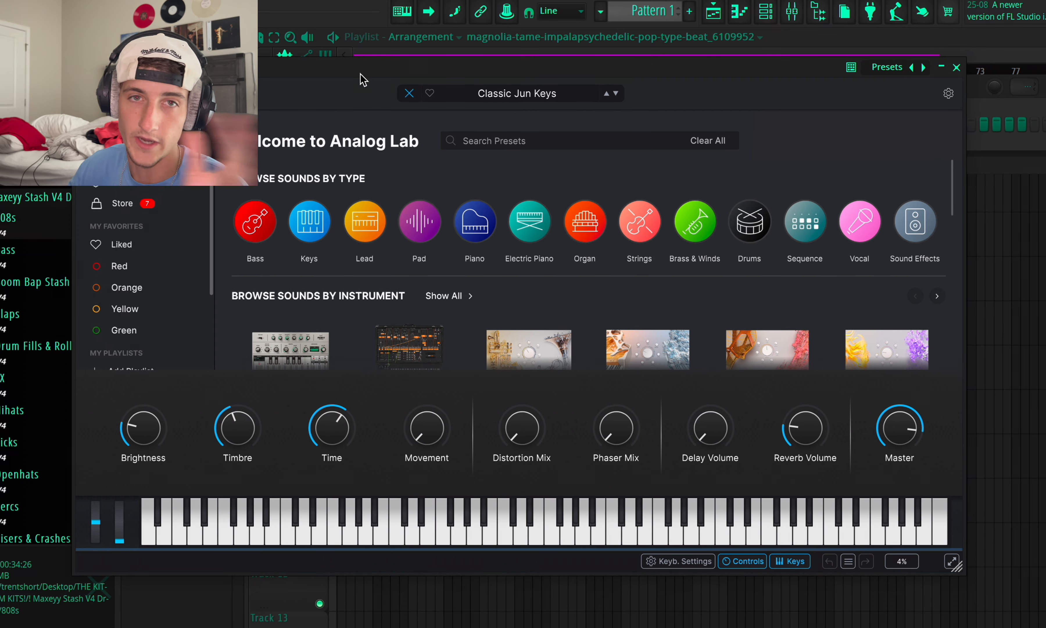
- Reposition the Analog Lab window and browse the featured sound packs on its home page
{"action": "mouse_move", "coordinate": [360, 74]}
{"action": "left_mouse_down"}
{"action": "mouse_move", "coordinate": [362, 65]}
{"action": "mouse_move", "coordinate": [374, 81]}
{"action": "left_mouse_up"}
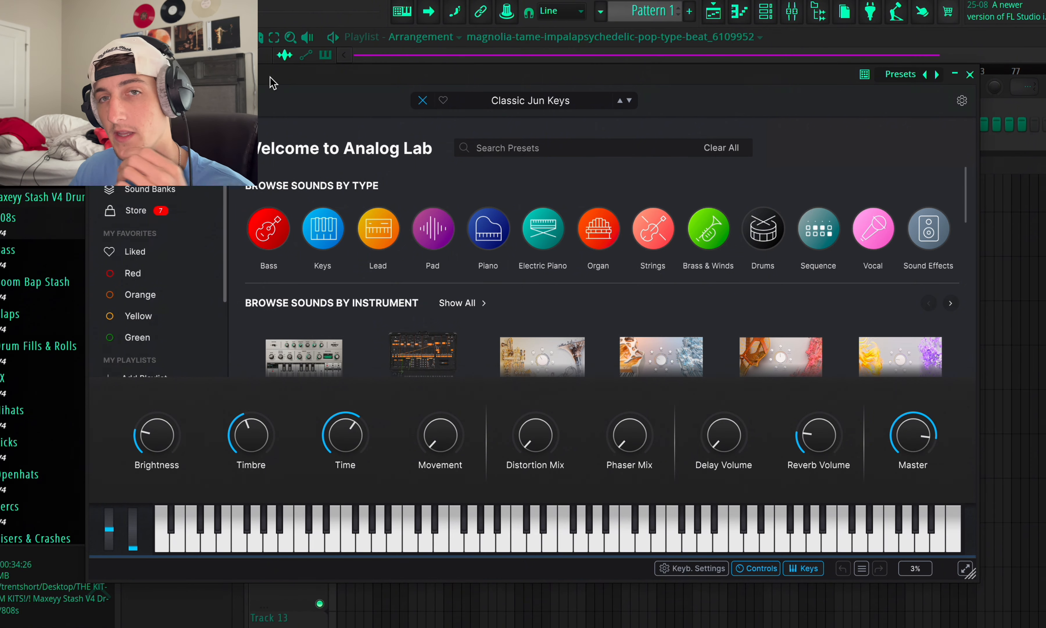
{"action": "left_click_drag", "start_coordinate": [272, 83], "coordinate": [326, 56]}
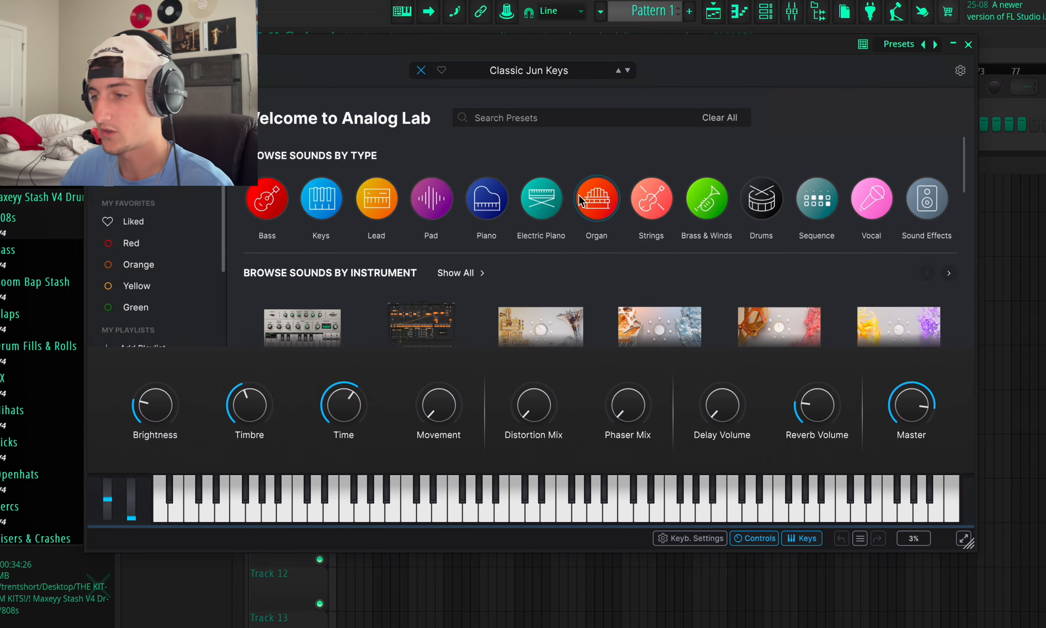
{"action": "scroll", "coordinate": [674, 257], "scroll_direction": "down", "scroll_amount": 8}
{"action": "scroll", "coordinate": [628, 261], "scroll_direction": "up", "scroll_amount": 5}
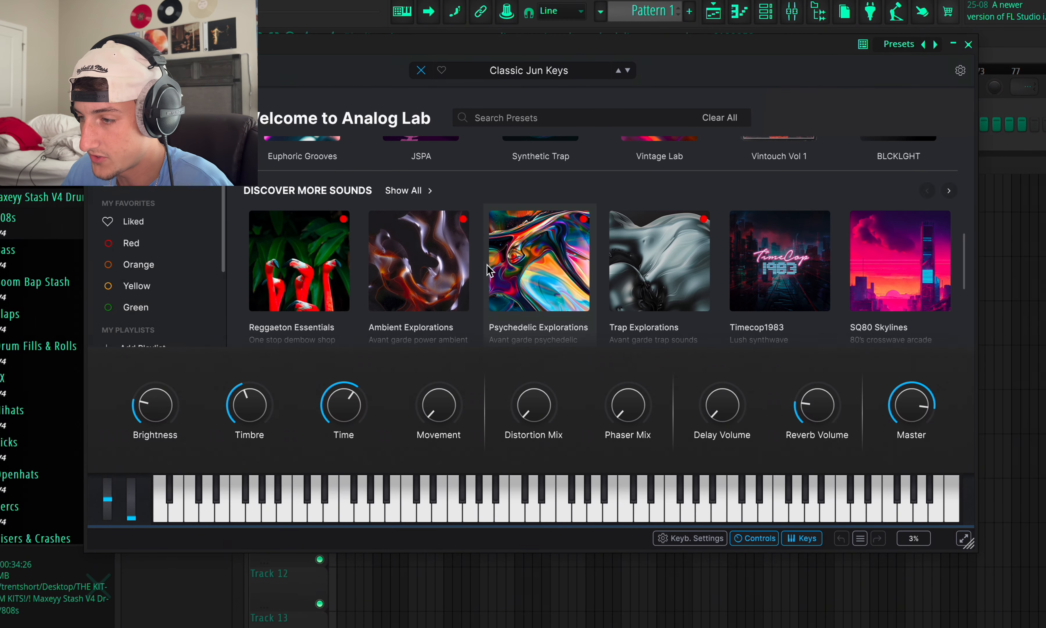
{"action": "scroll", "coordinate": [478, 270], "scroll_direction": "down", "scroll_amount": 1}
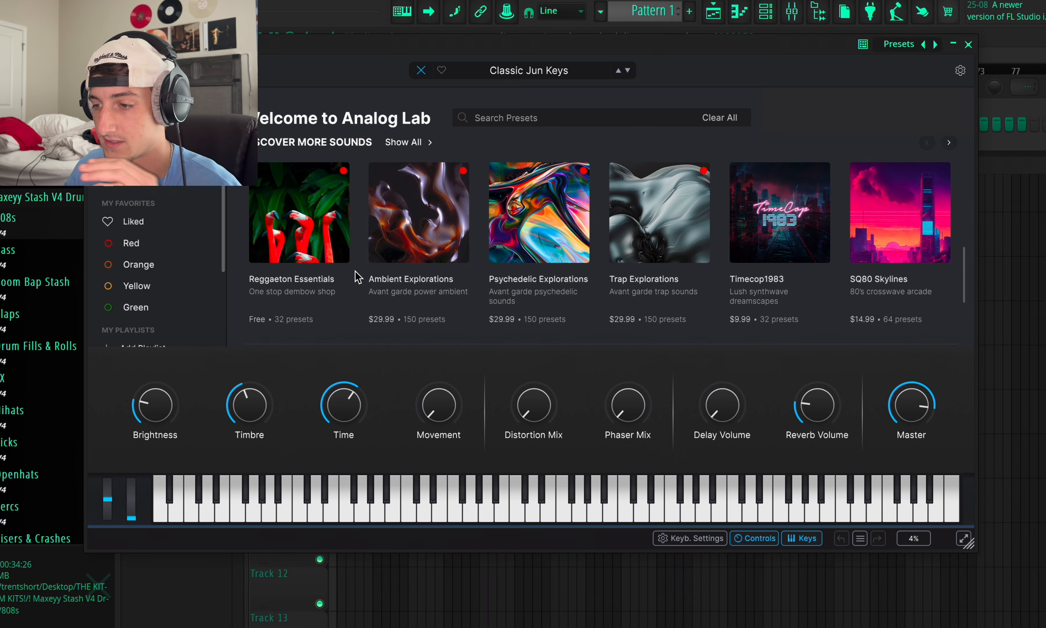
- Enlarge the plugin window and load the Acceleration Sustain preset from the full preset list
{"action": "left_click", "coordinate": [964, 538]}
{"action": "scroll", "coordinate": [455, 272], "scroll_direction": "up", "scroll_amount": 10}
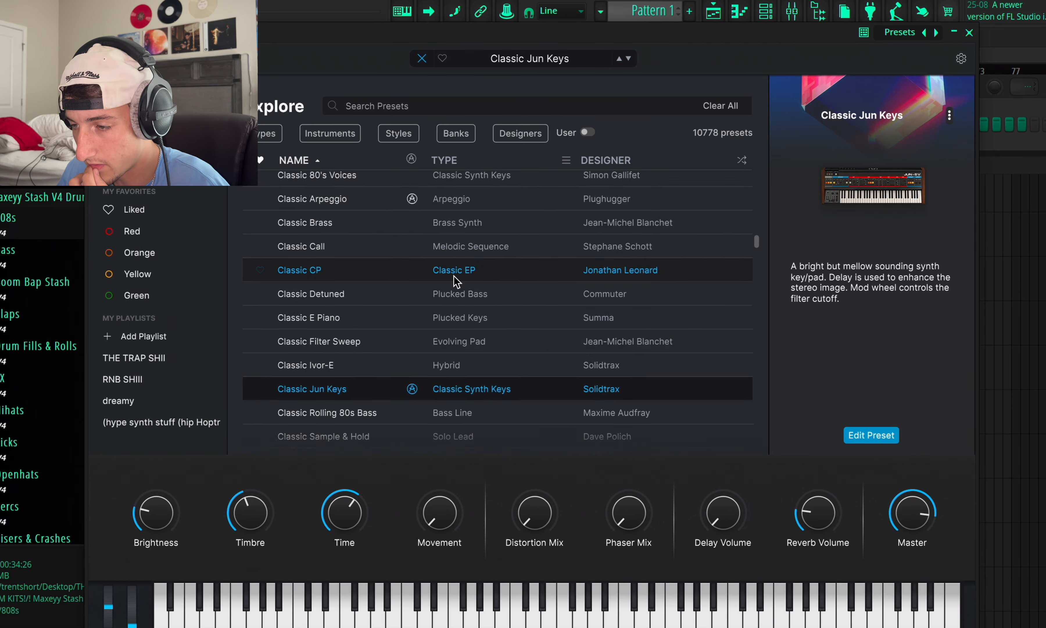
{"action": "scroll", "coordinate": [661, 249], "scroll_direction": "up", "scroll_amount": 8}
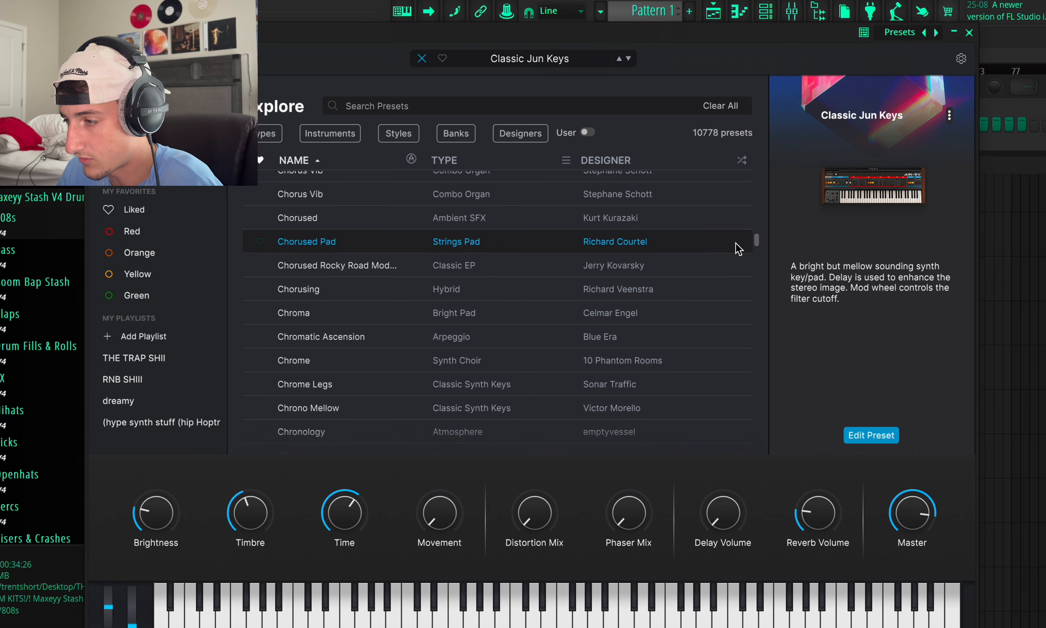
{"action": "left_click_drag", "start_coordinate": [759, 241], "coordinate": [758, 175]}
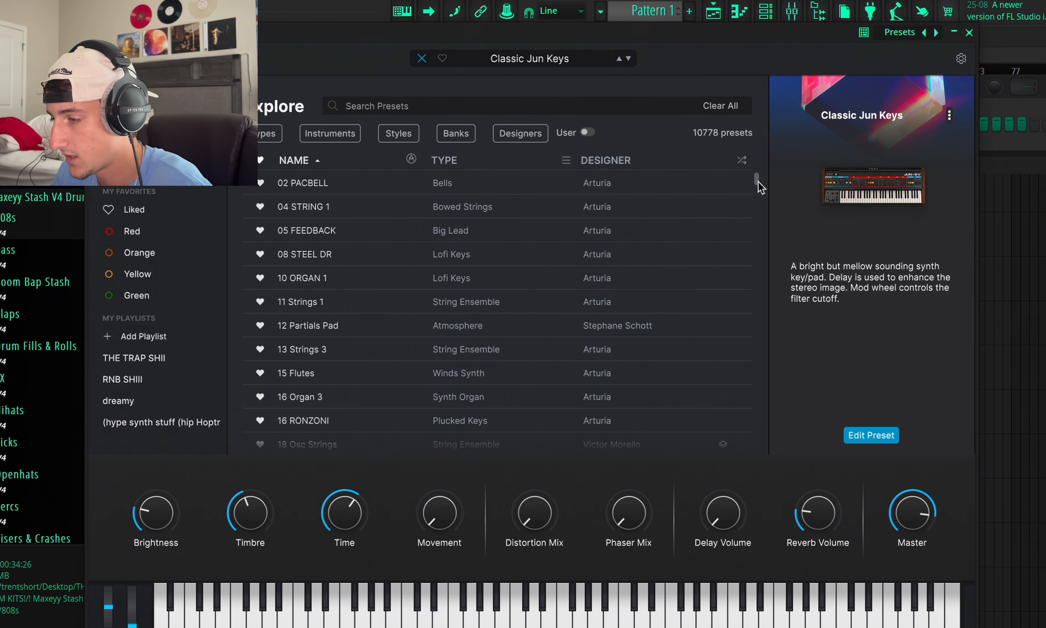
{"action": "left_click_drag", "start_coordinate": [758, 177], "coordinate": [761, 211]}
{"action": "left_click", "coordinate": [635, 390]}
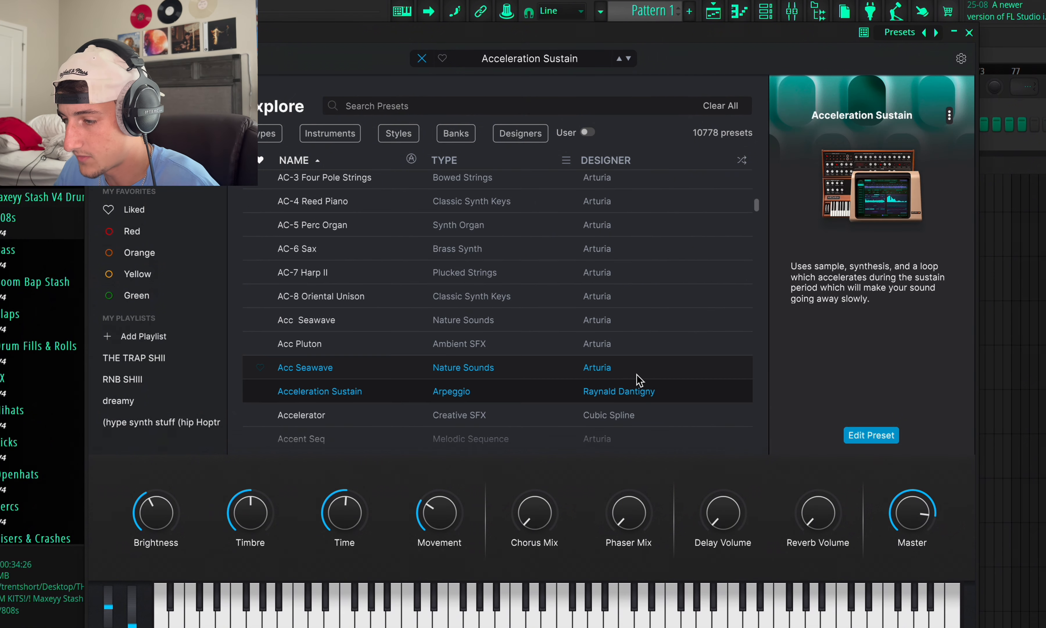
{"action": "scroll", "coordinate": [635, 380], "scroll_direction": "down", "scroll_amount": 1}
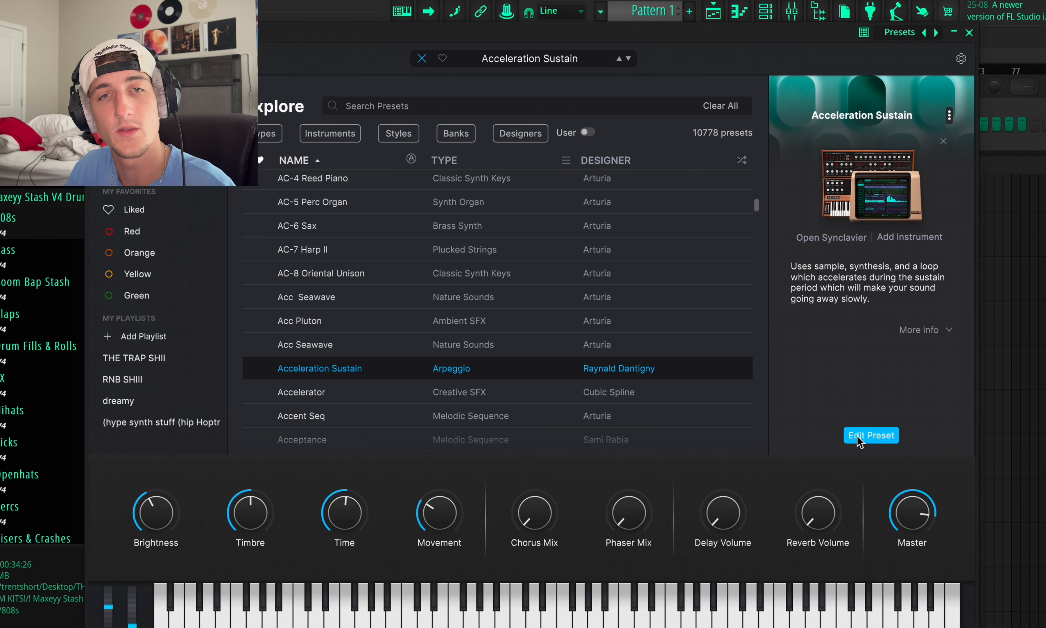
- Open Acceleration Sustain for editing and inspect the effects available for the Effect A slot
{"action": "left_click", "coordinate": [864, 436]}
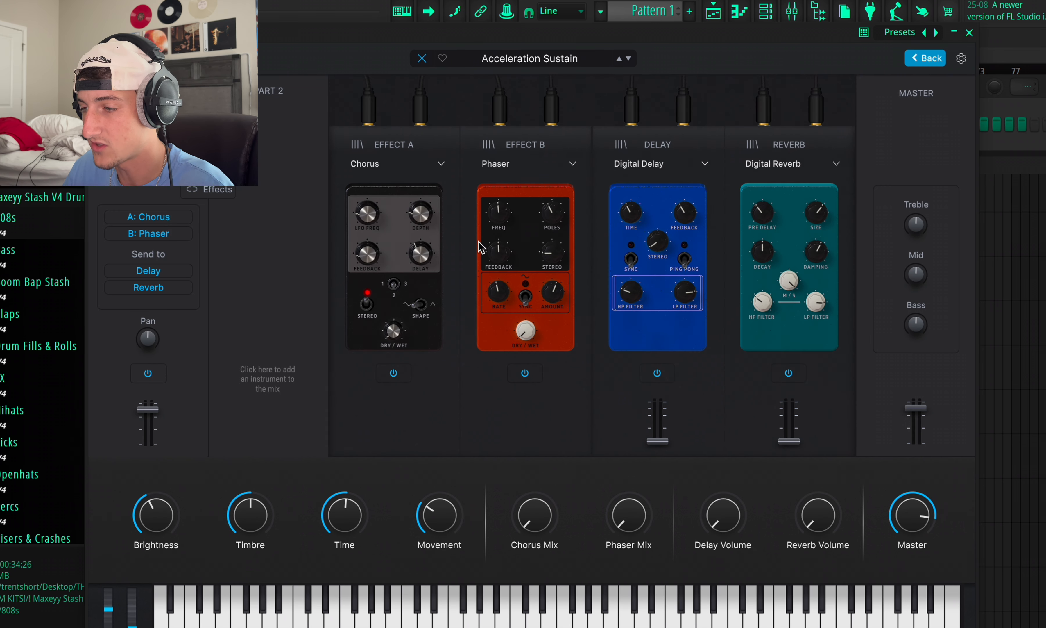
{"action": "left_click", "coordinate": [407, 169]}
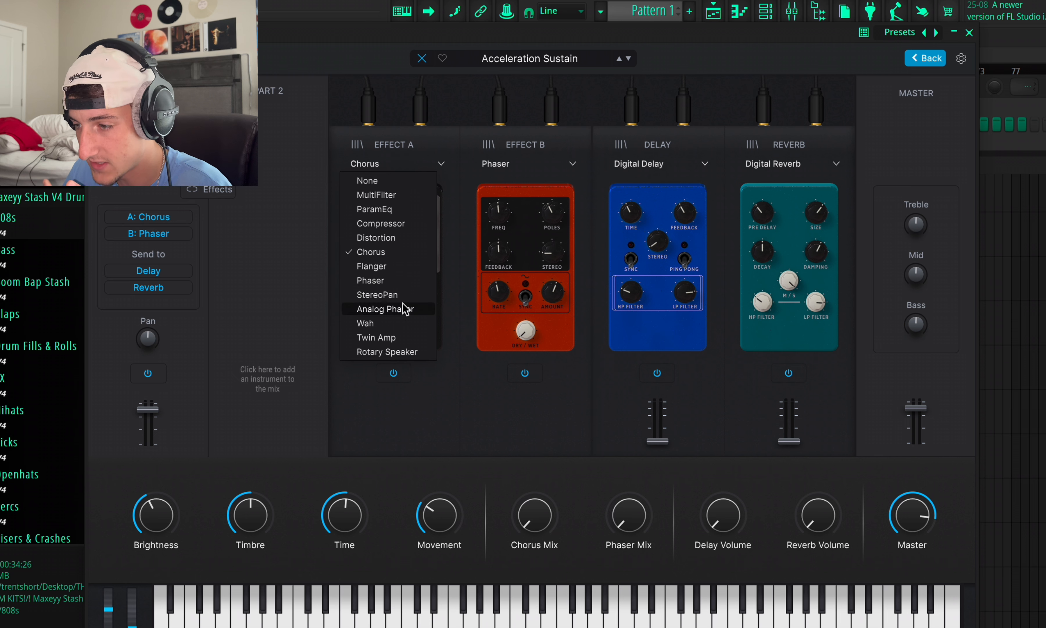
{"action": "left_click", "coordinate": [561, 133]}
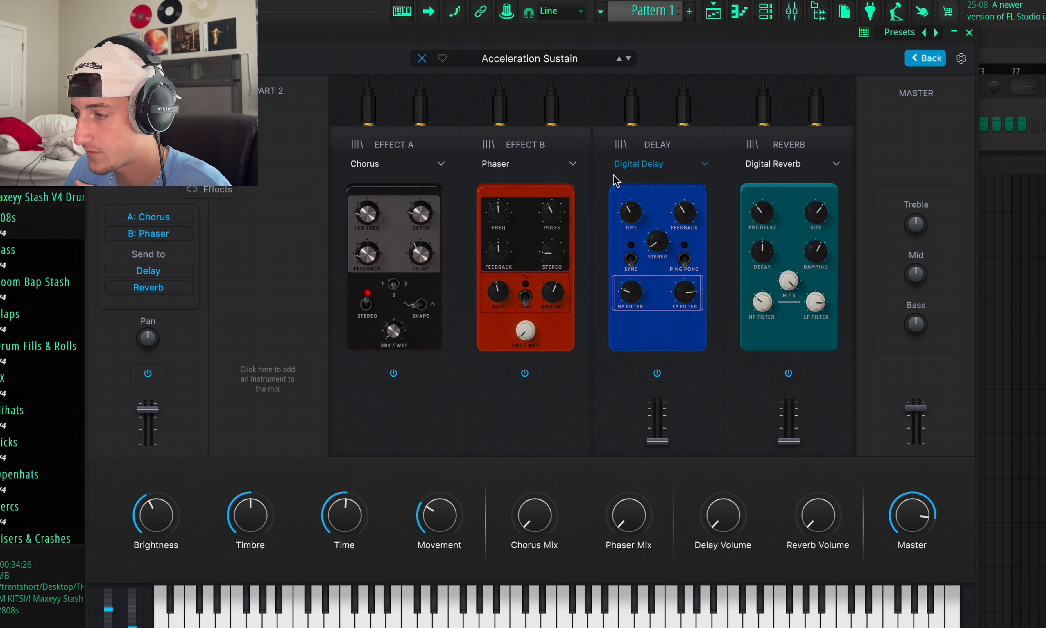
{"action": "left_click", "coordinate": [925, 58]}
- Audition the presets 02 PACBELL, 04 STRING 1, 05 FEEDBACK and 10 ORGAN 1 from the start of the list
{"action": "scroll", "coordinate": [756, 187], "scroll_direction": "up", "scroll_amount": 15}
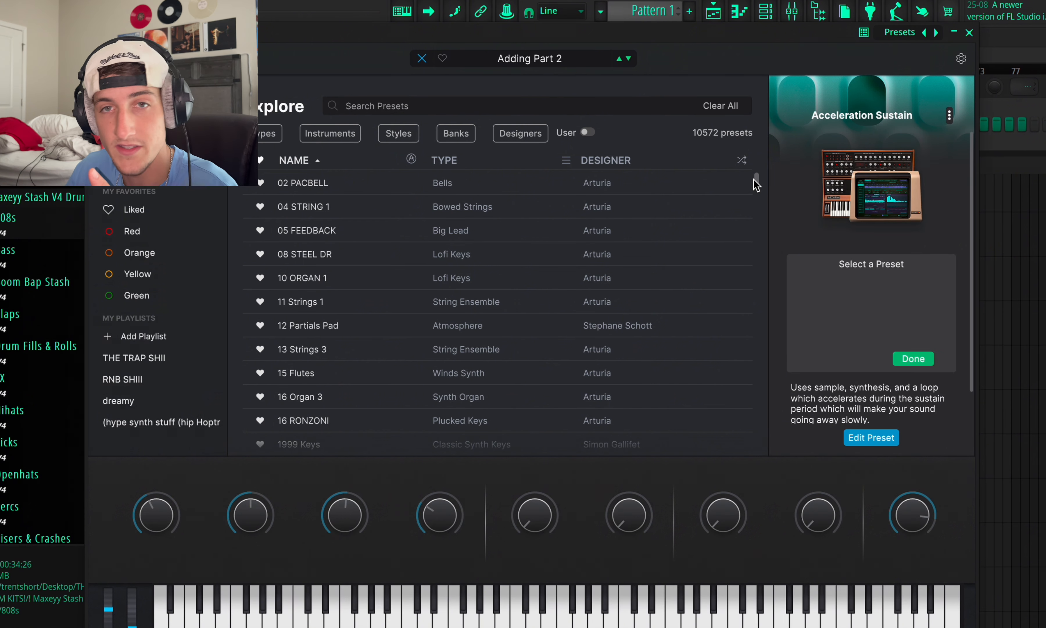
{"action": "left_click", "coordinate": [467, 193]}
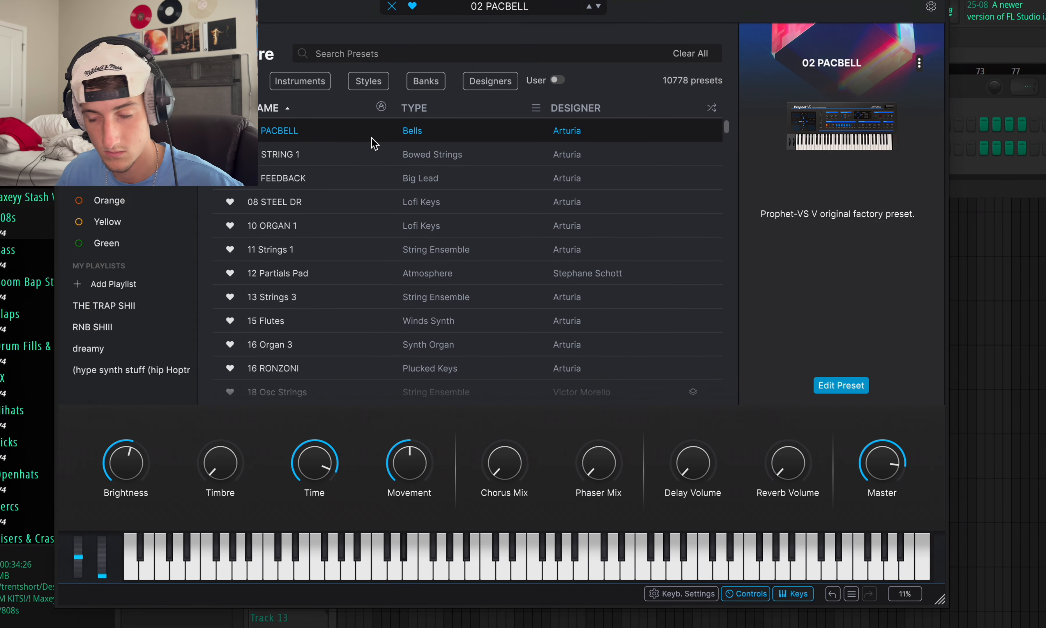
{"action": "left_click", "coordinate": [360, 154]}
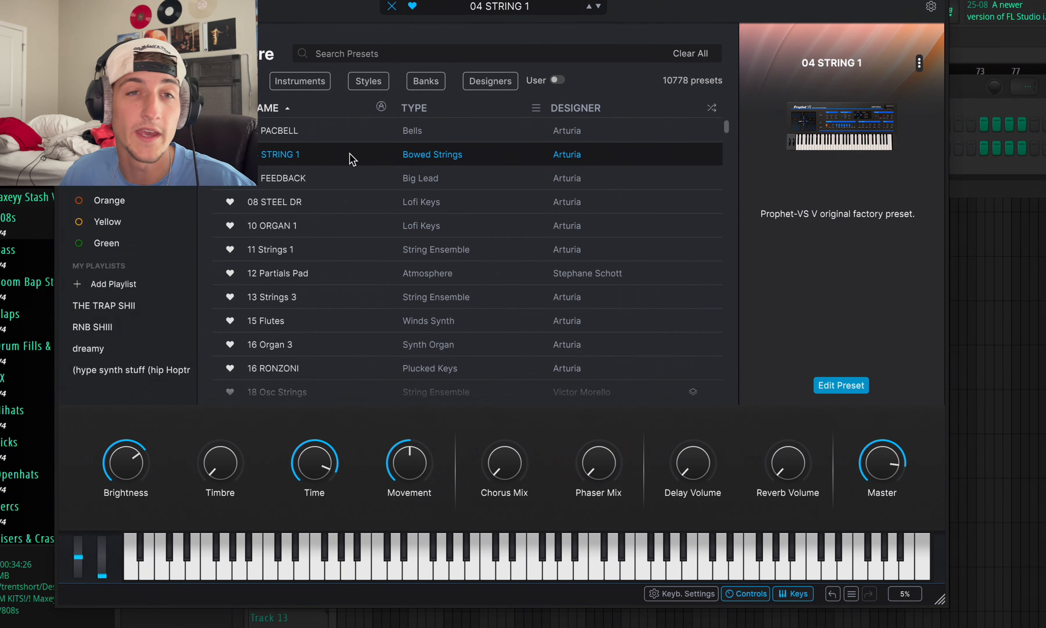
{"action": "left_click", "coordinate": [351, 180]}
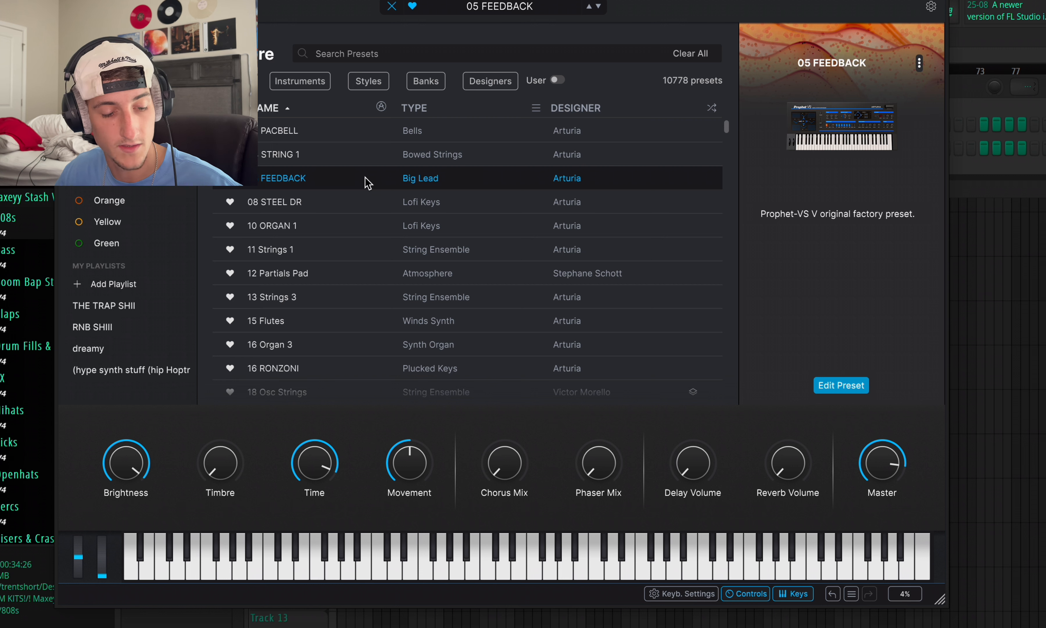
{"action": "left_click", "coordinate": [347, 228]}
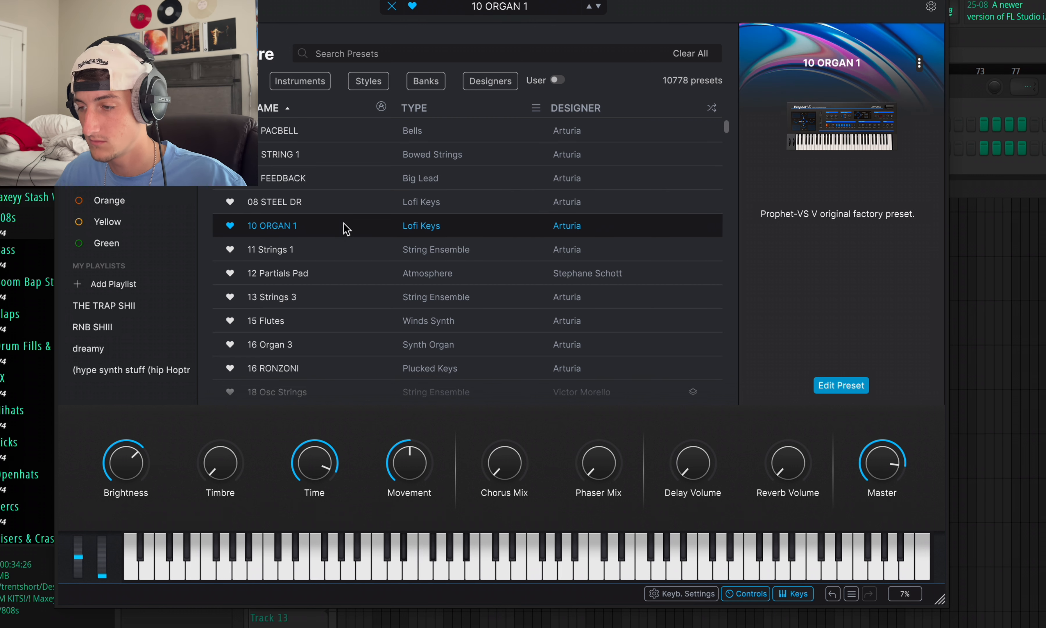
- Audition the presets 11 Strings 1, 12 Partials Pad, 13 Strings 3, 15 Flutes and 16 Organ 3
{"action": "left_click", "coordinate": [328, 247]}
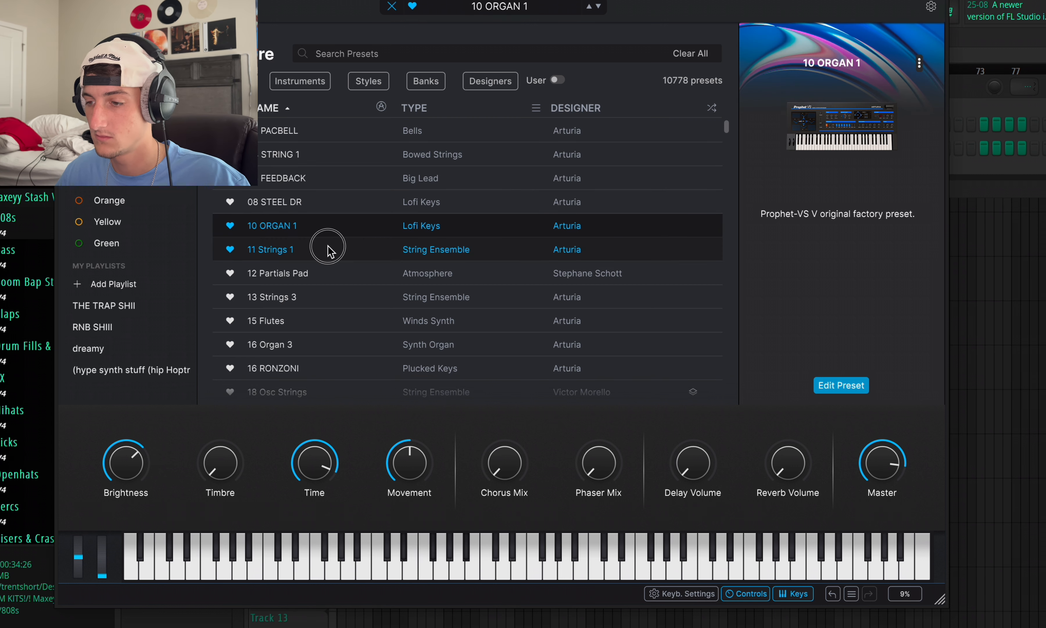
{"action": "left_click", "coordinate": [321, 272]}
{"action": "left_click", "coordinate": [320, 298]}
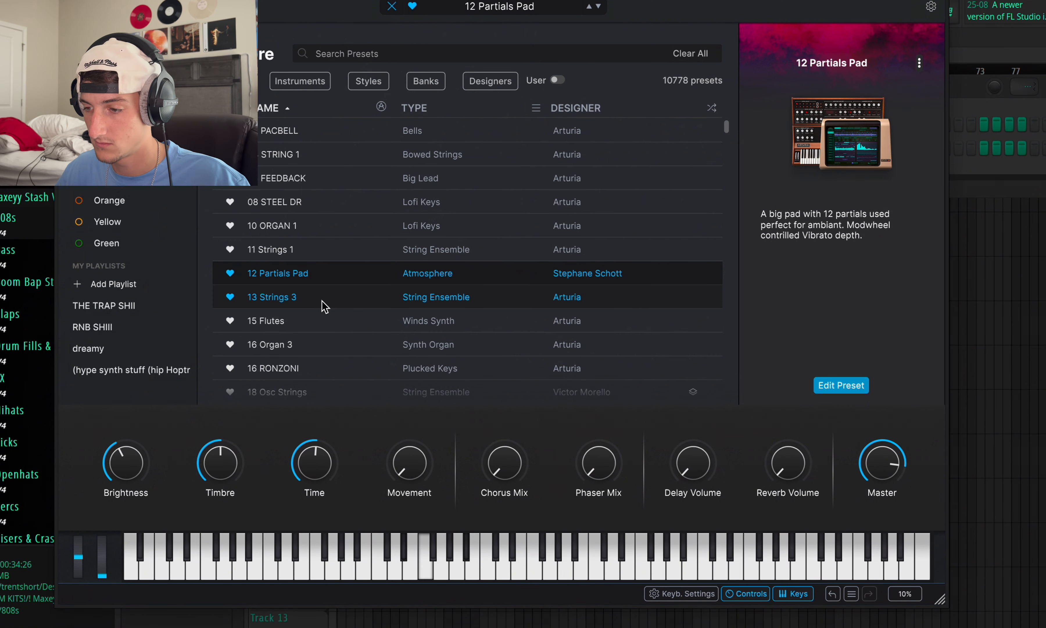
{"action": "scroll", "coordinate": [325, 298], "scroll_direction": "down", "scroll_amount": 2}
{"action": "left_click", "coordinate": [328, 264]}
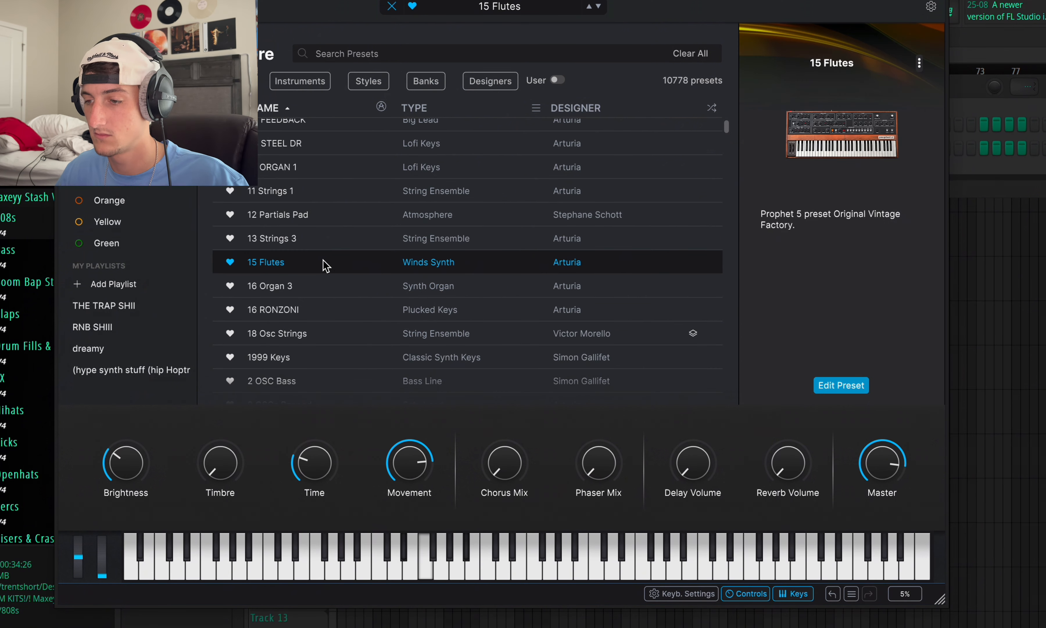
{"action": "left_click", "coordinate": [305, 286]}
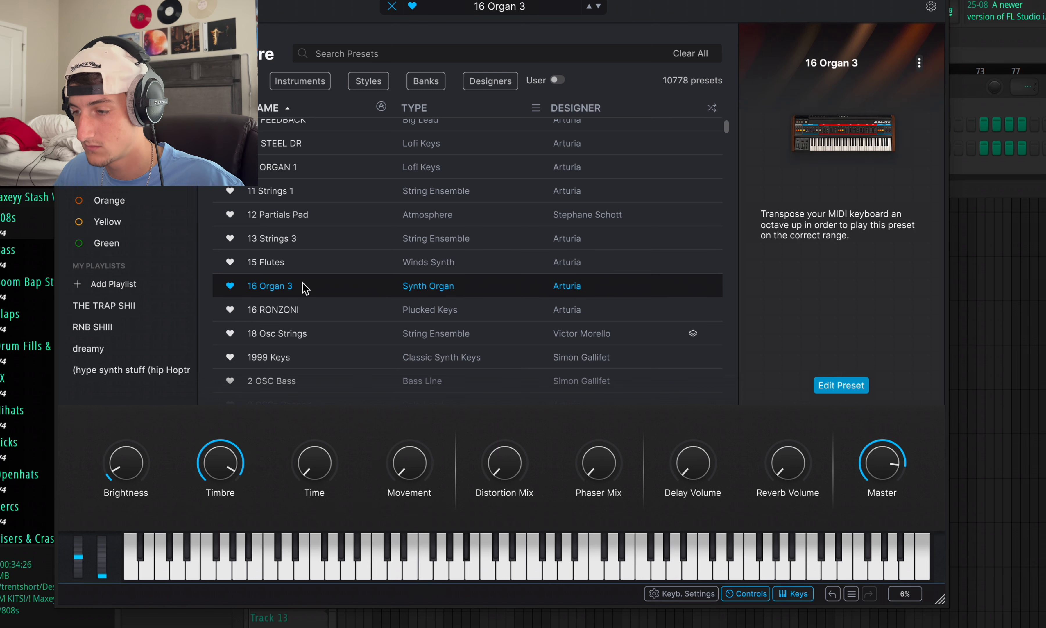
- Audition the presets 16 RONZONI, 18 Osc Strings and 1999 Keys
{"action": "left_click", "coordinate": [301, 304]}
{"action": "scroll", "coordinate": [310, 304], "scroll_direction": "down", "scroll_amount": 1}
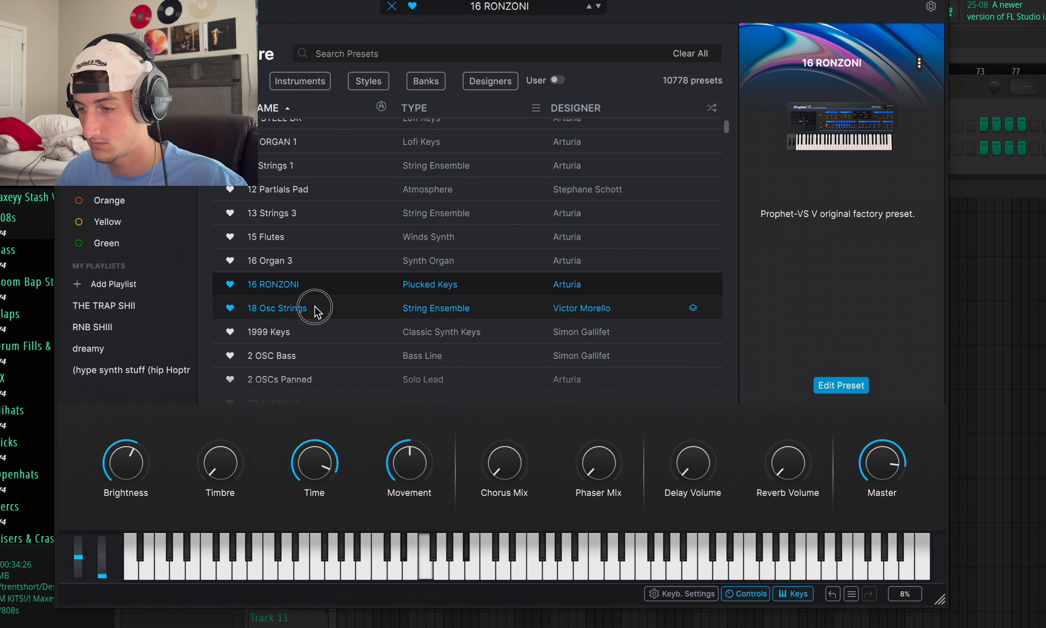
{"action": "left_click", "coordinate": [315, 306]}
{"action": "scroll", "coordinate": [370, 295], "scroll_direction": "down", "scroll_amount": 3}
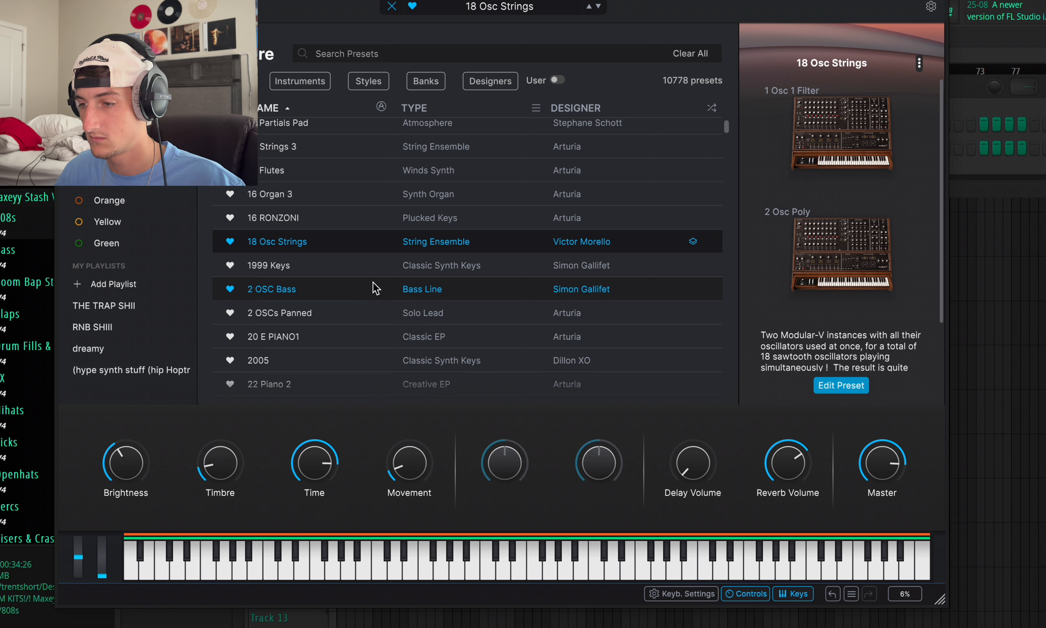
{"action": "left_click", "coordinate": [374, 271]}
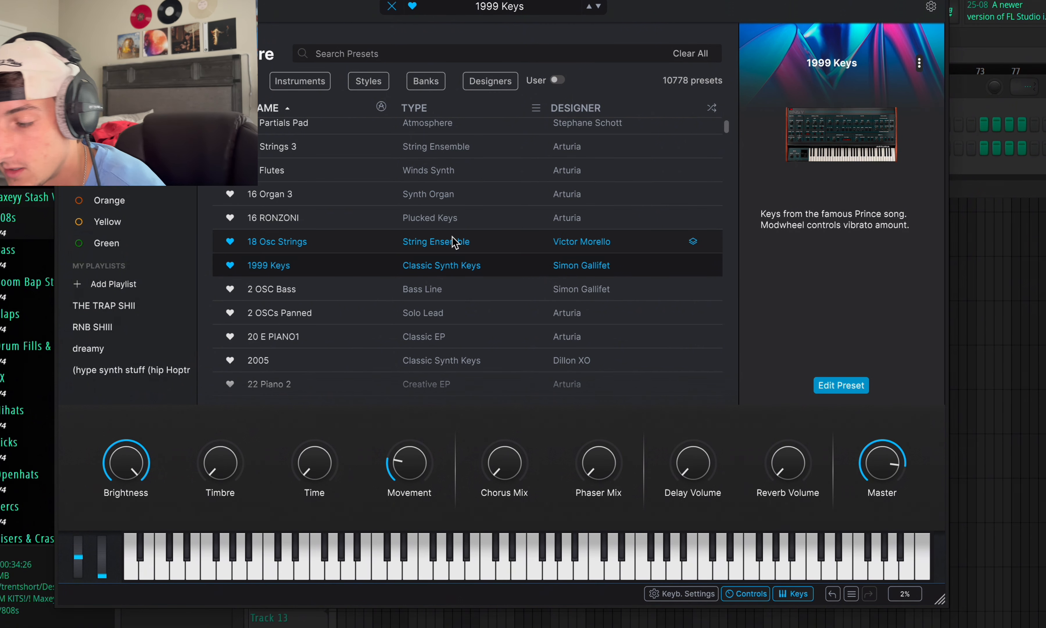
- Examine the available sound banks and the sound type categories with their subtypes for filtering presets
{"action": "scroll", "coordinate": [464, 247], "scroll_direction": "down", "scroll_amount": 3}
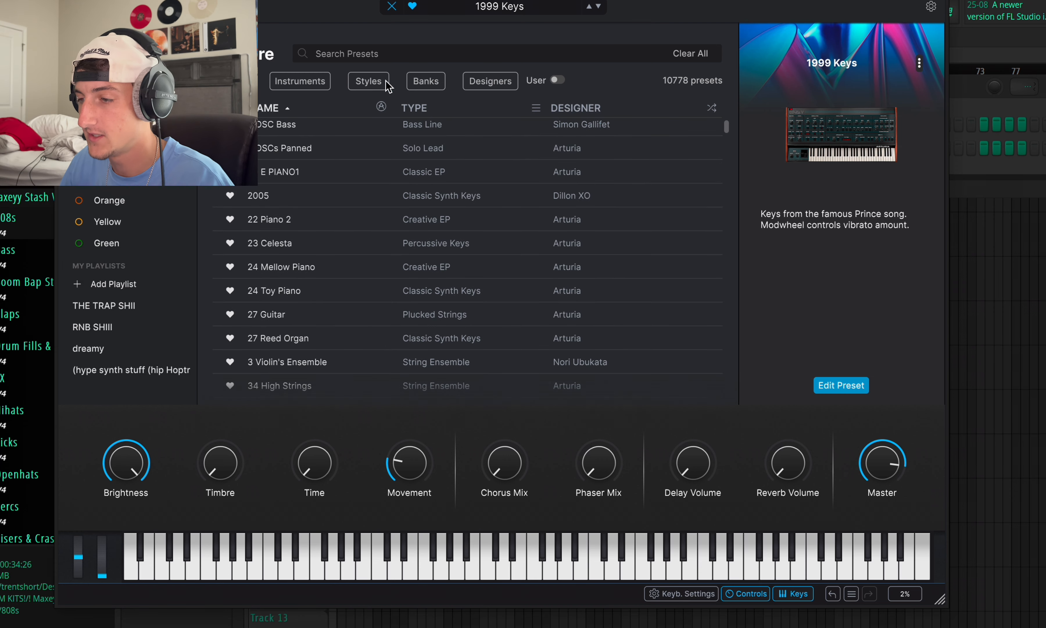
{"action": "left_click", "coordinate": [425, 81]}
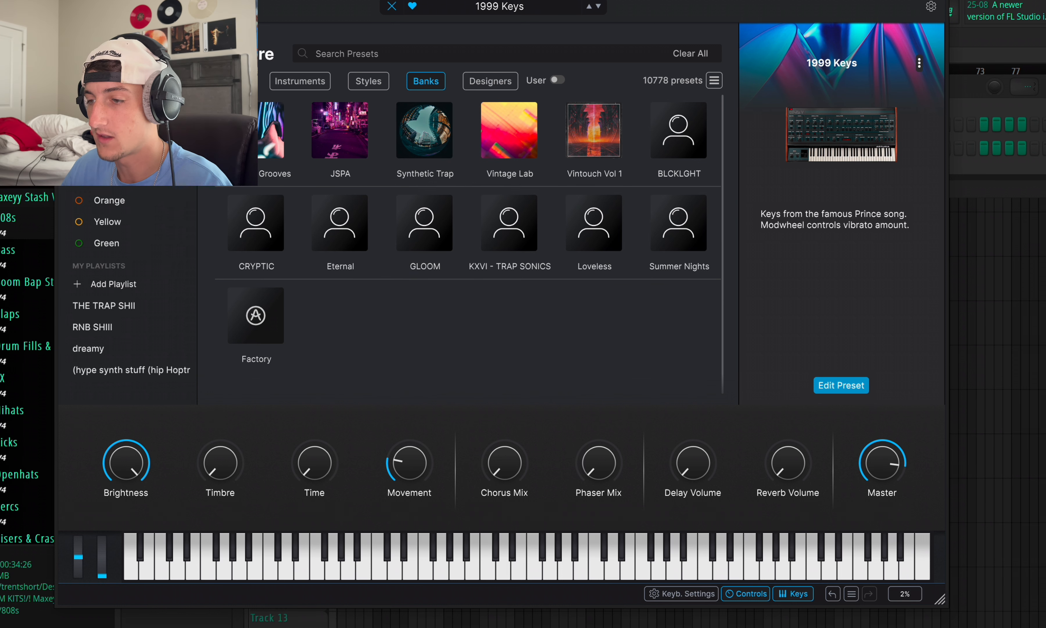
{"action": "left_click", "coordinate": [278, 81]}
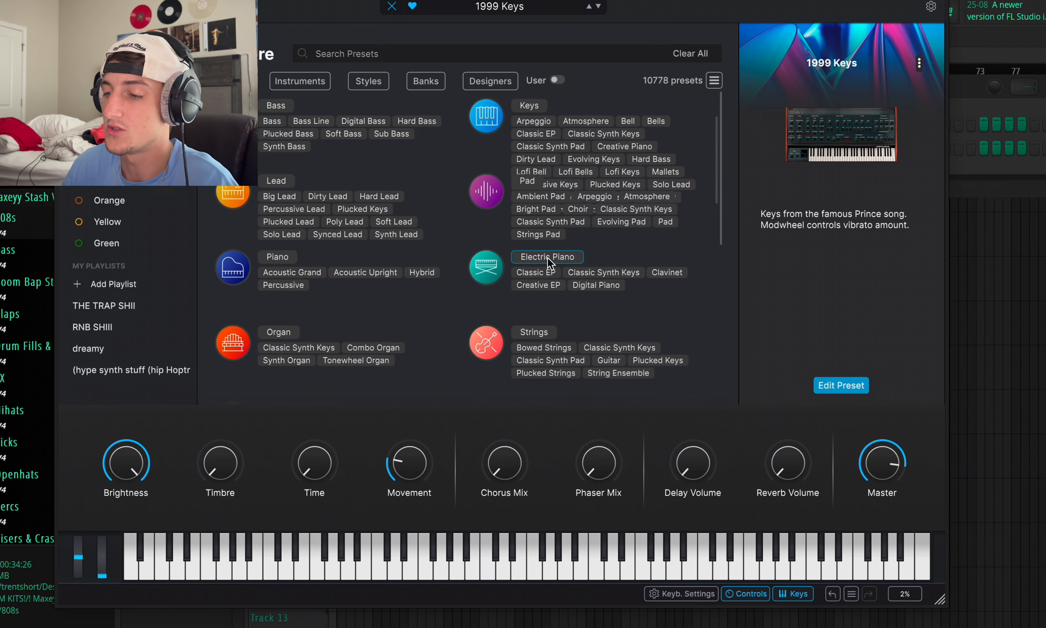
{"action": "scroll", "coordinate": [548, 257], "scroll_direction": "down", "scroll_amount": 4}
{"action": "scroll", "coordinate": [432, 248], "scroll_direction": "up", "scroll_amount": 2}
{"action": "scroll", "coordinate": [434, 247], "scroll_direction": "down", "scroll_amount": 3}
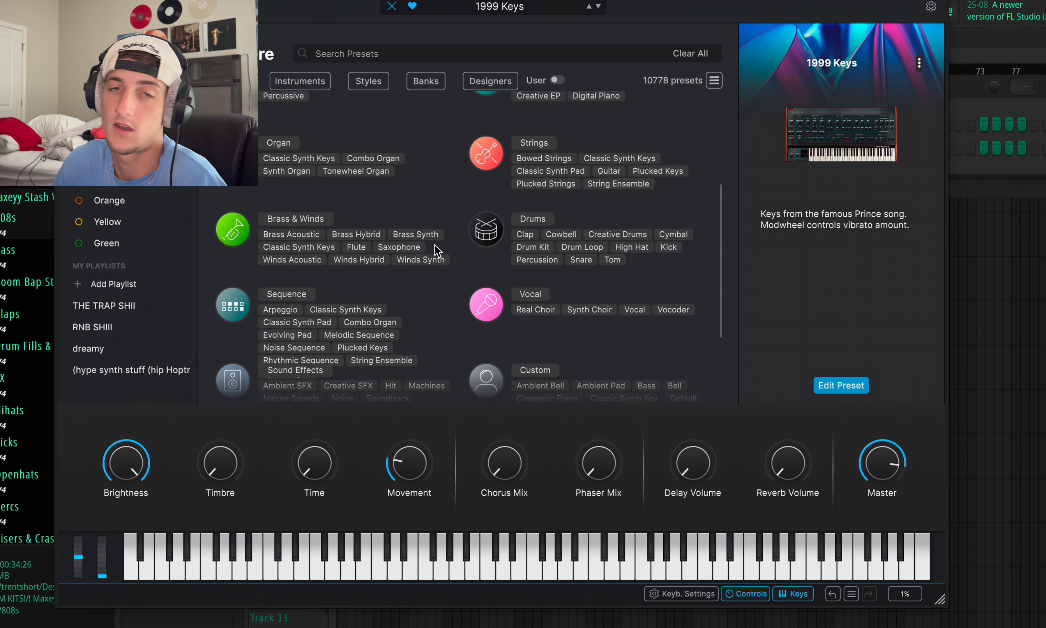
{"action": "scroll", "coordinate": [443, 280], "scroll_direction": "up", "scroll_amount": 6}
- Examine the instruments and styles offered as preset filters
{"action": "left_click", "coordinate": [302, 81]}
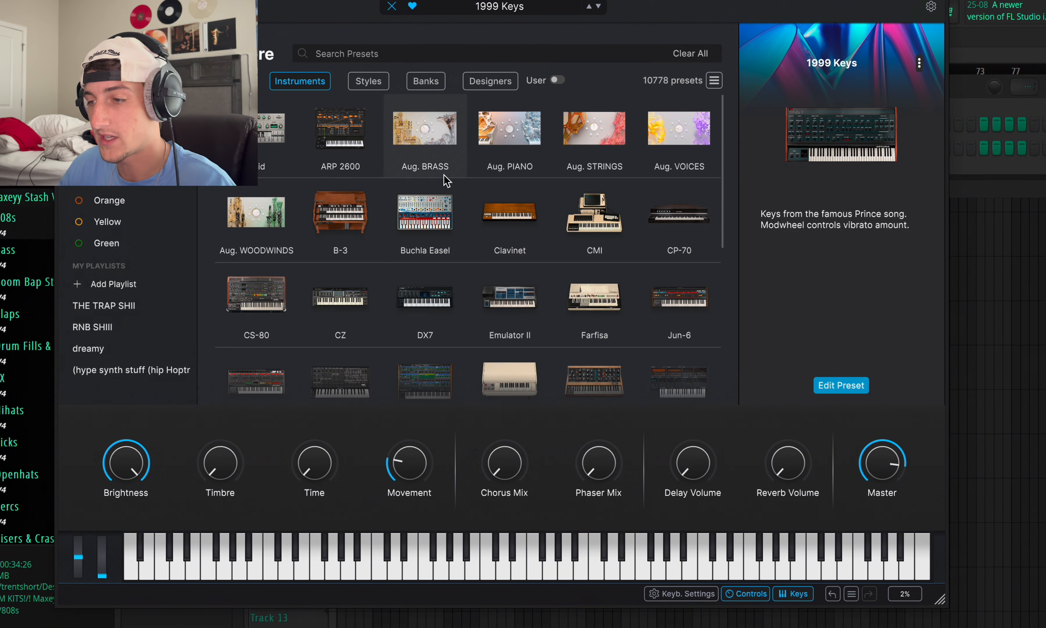
{"action": "left_click", "coordinate": [724, 164]}
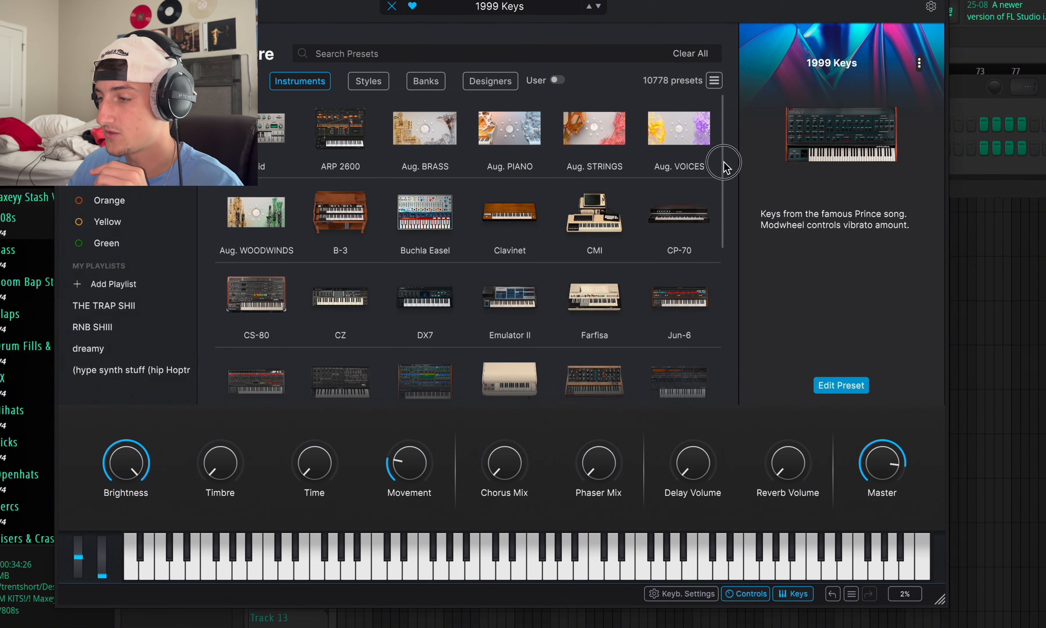
{"action": "left_click", "coordinate": [719, 199]}
{"action": "left_click", "coordinate": [301, 81]}
{"action": "left_click", "coordinate": [347, 54]}
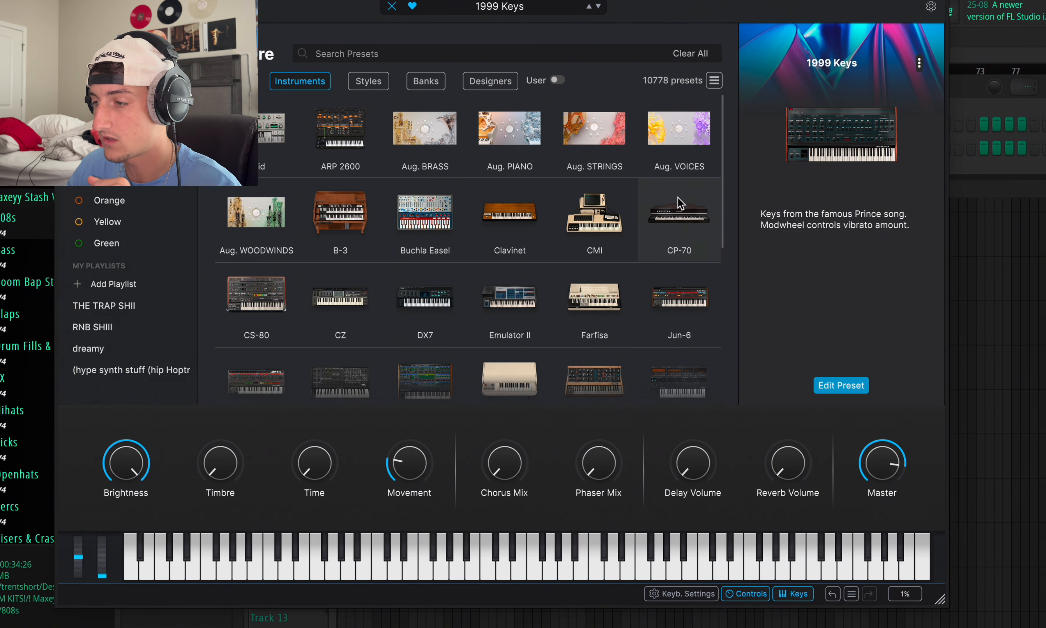
{"action": "left_click_drag", "start_coordinate": [724, 170], "coordinate": [716, 102]}
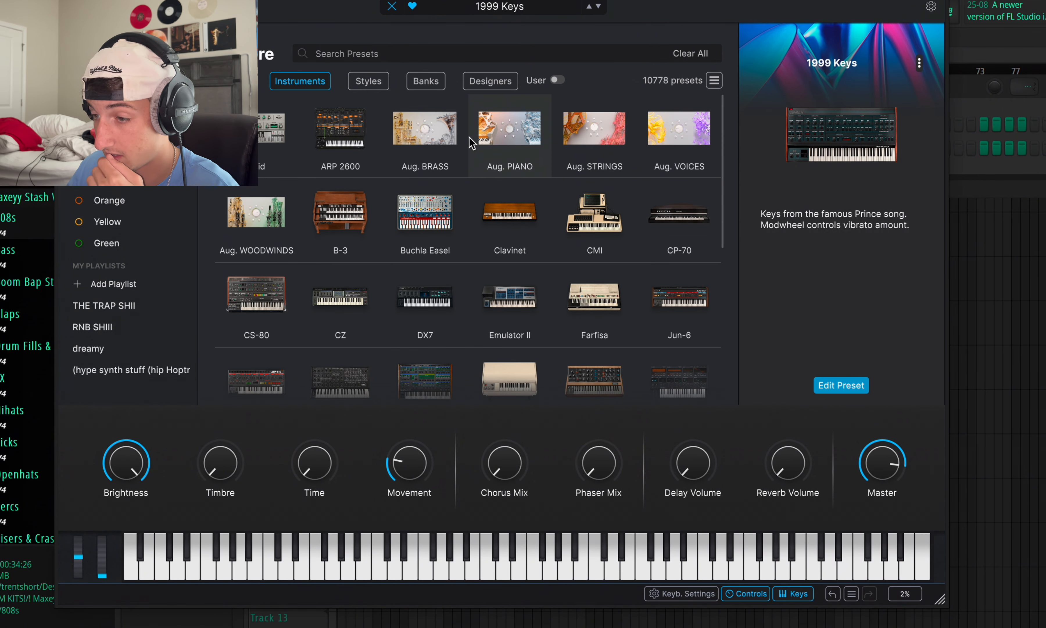
{"action": "left_click", "coordinate": [381, 82]}
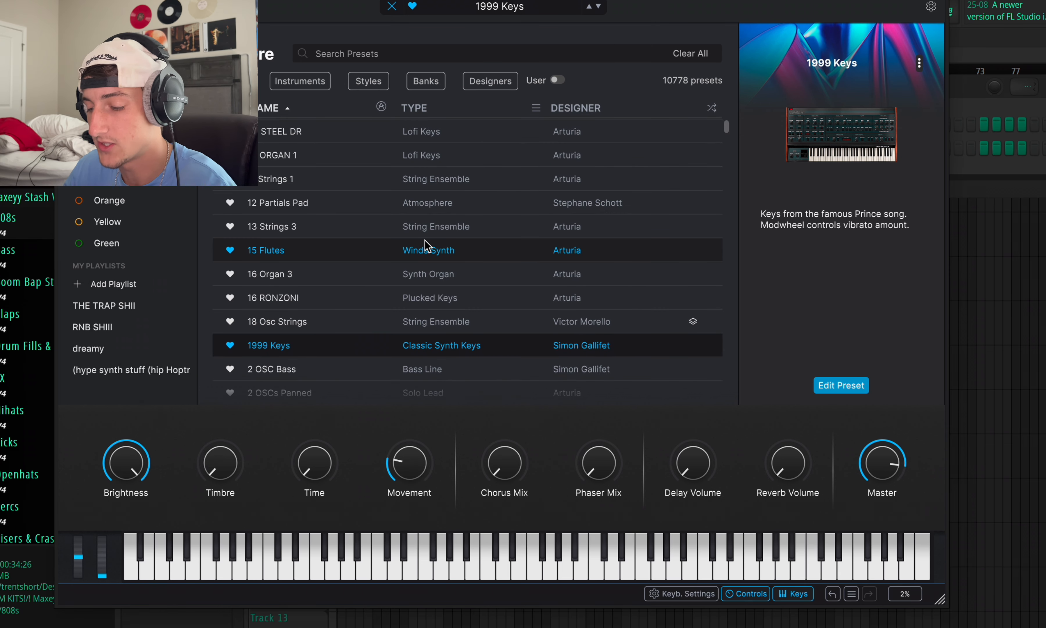
- Filter the presets by the Classic Synth Pad type and load the Glass Slipper preset
{"action": "scroll", "coordinate": [424, 255], "scroll_direction": "up", "scroll_amount": 3}
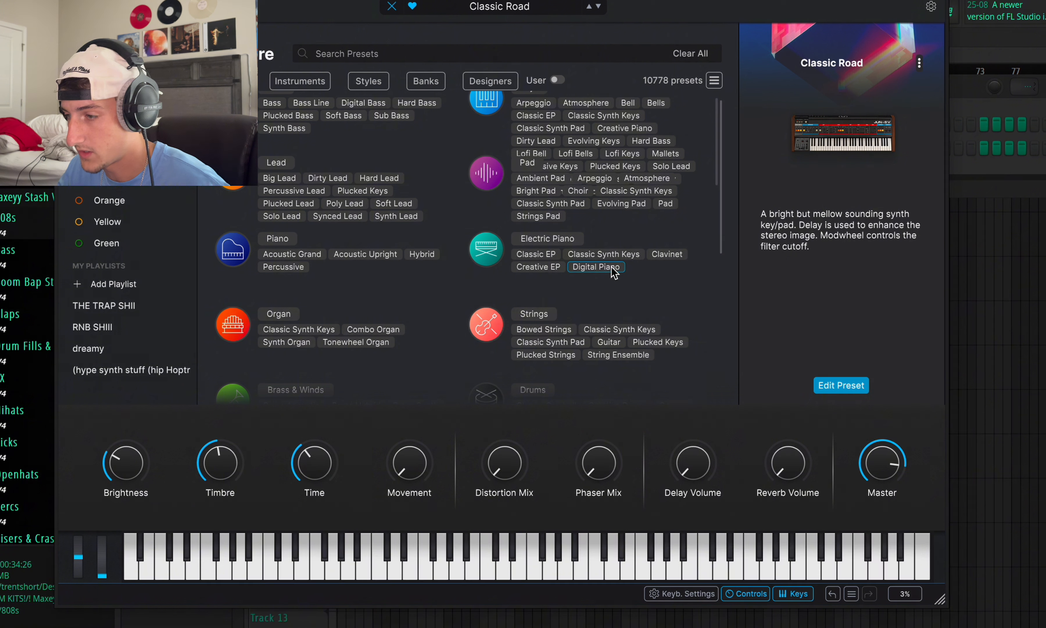
{"action": "scroll", "coordinate": [614, 269], "scroll_direction": "down", "scroll_amount": 1}
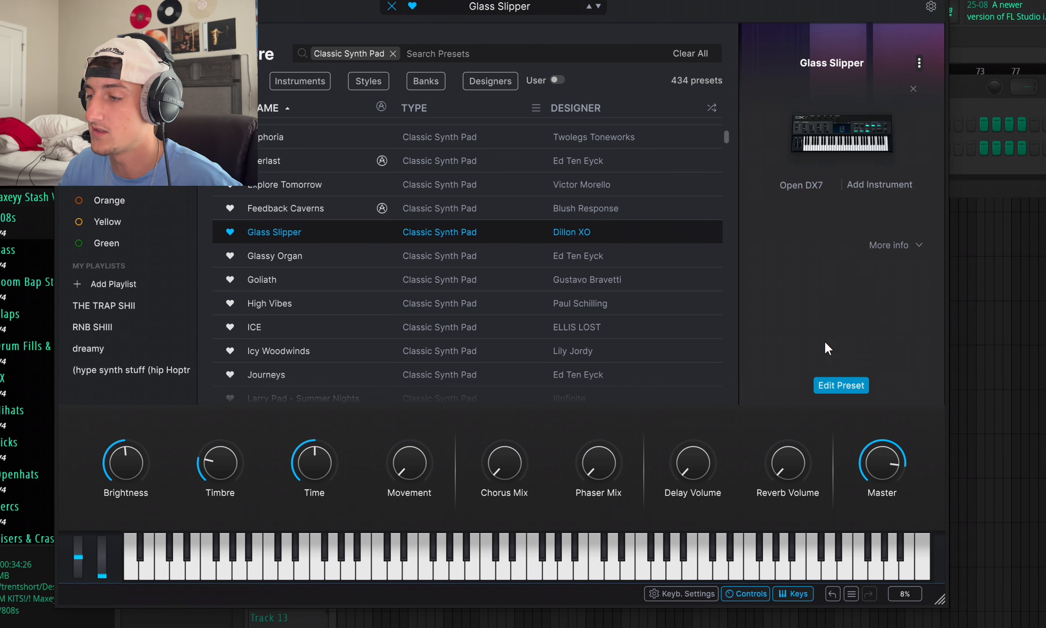
- Open the Glass Slipper preset for editing, set Brightness to maximum and raise Timbre to slightly below its midpoint
{"action": "left_click", "coordinate": [840, 387]}
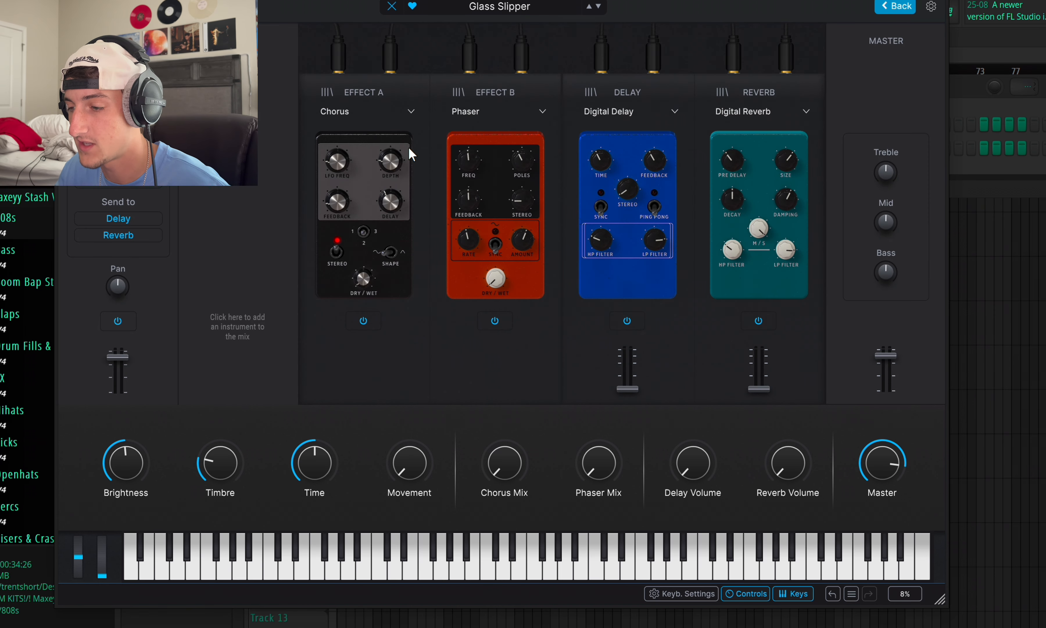
{"action": "mouse_move", "coordinate": [132, 462]}
{"action": "left_mouse_down"}
{"action": "mouse_move", "coordinate": [140, 207]}
{"action": "mouse_move", "coordinate": [131, 480]}
{"action": "mouse_move", "coordinate": [139, 450]}
{"action": "mouse_move", "coordinate": [127, 469]}
{"action": "mouse_move", "coordinate": [130, 442]}
{"action": "left_mouse_up"}
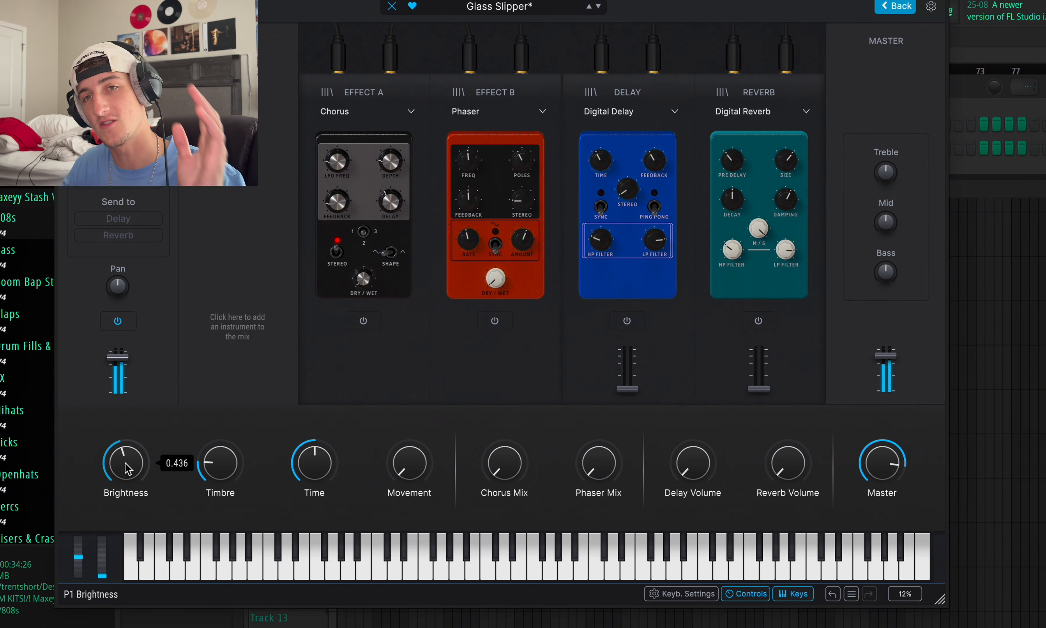
{"action": "left_click_drag", "start_coordinate": [220, 462], "coordinate": [277, 292]}
{"action": "left_click_drag", "start_coordinate": [209, 454], "coordinate": [214, 563]}
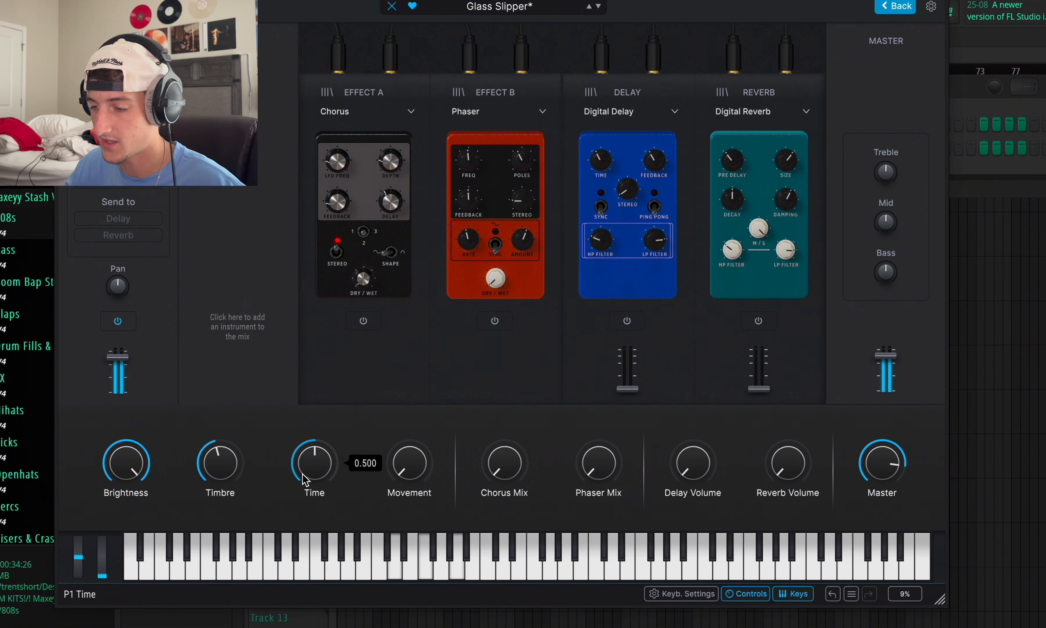
- Set Time to about 0.55, try Movement at maximum and return it to zero, and raise Phaser Mix, Delay Volume and Reverb Volume to maximum
{"action": "left_click_drag", "start_coordinate": [316, 464], "coordinate": [330, 543]}
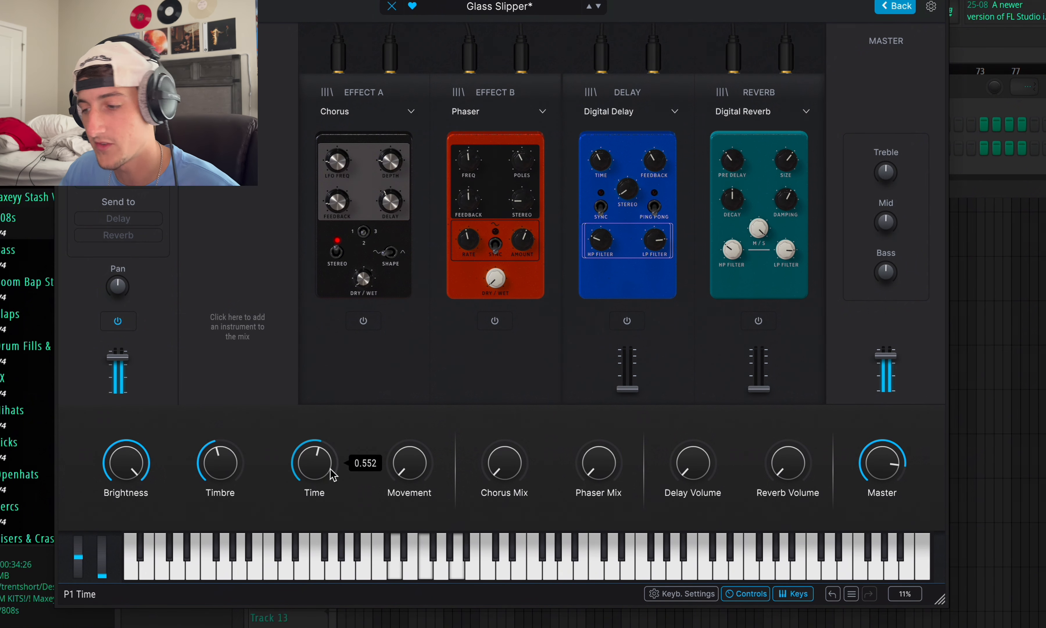
{"action": "left_click_drag", "start_coordinate": [411, 471], "coordinate": [421, 221]}
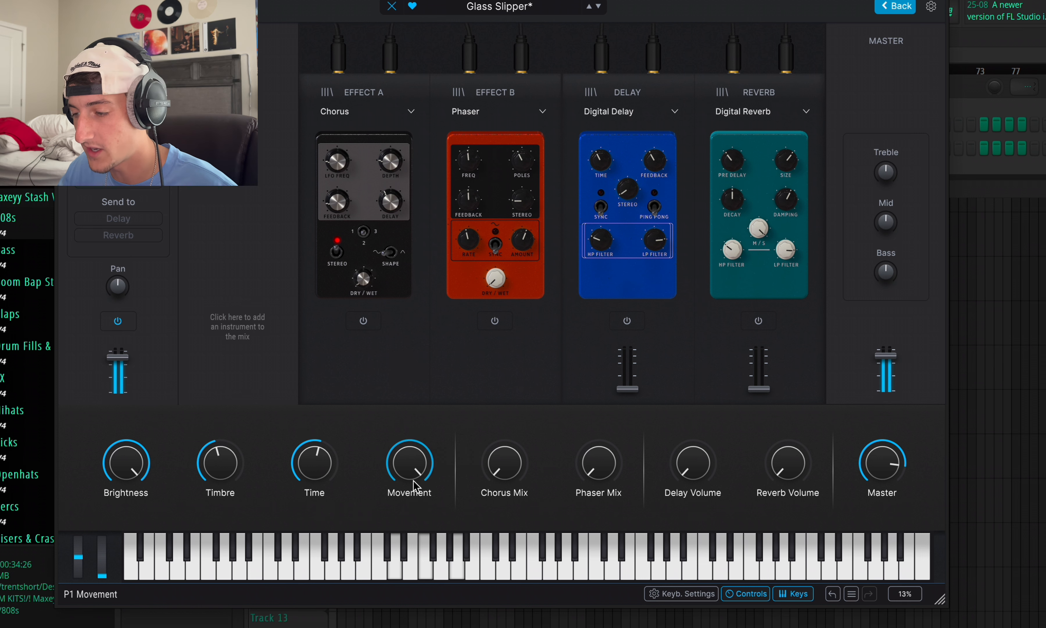
{"action": "left_click_drag", "start_coordinate": [414, 467], "coordinate": [409, 507]}
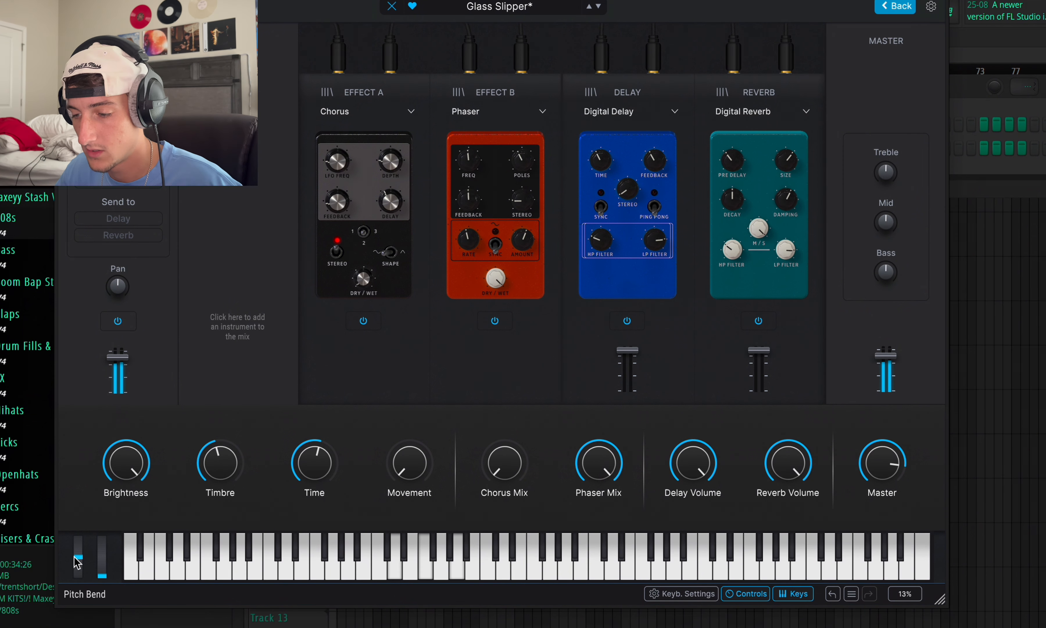
- Try the mod wheel at its full value of 1.00 and return it to zero
{"action": "mouse_move", "coordinate": [77, 559]}
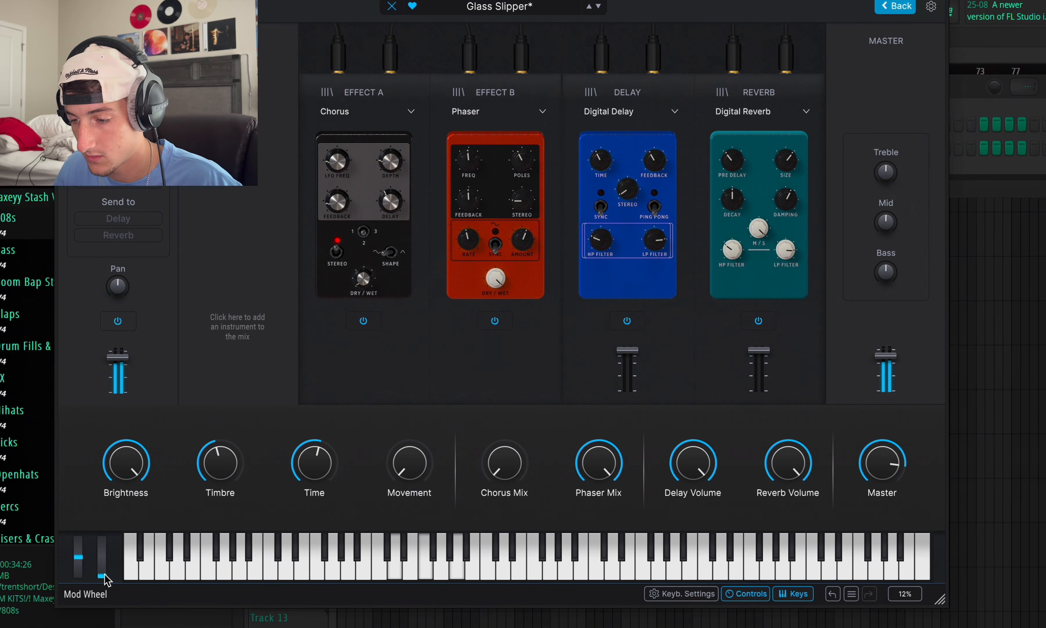
{"action": "mouse_move", "coordinate": [104, 574]}
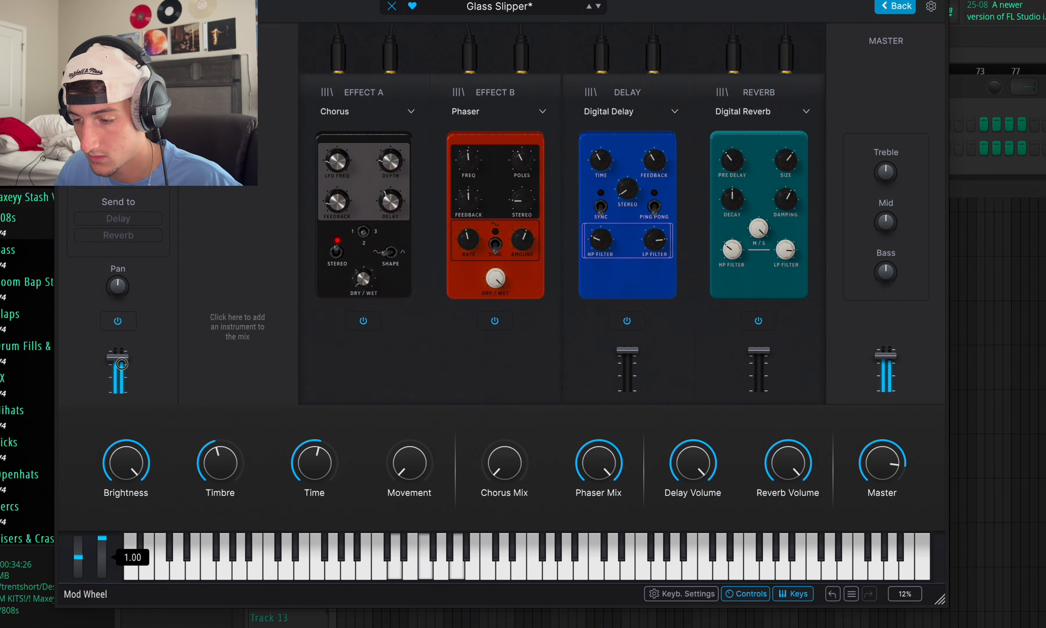
{"action": "left_click_drag", "start_coordinate": [124, 380], "coordinate": [103, 578]}
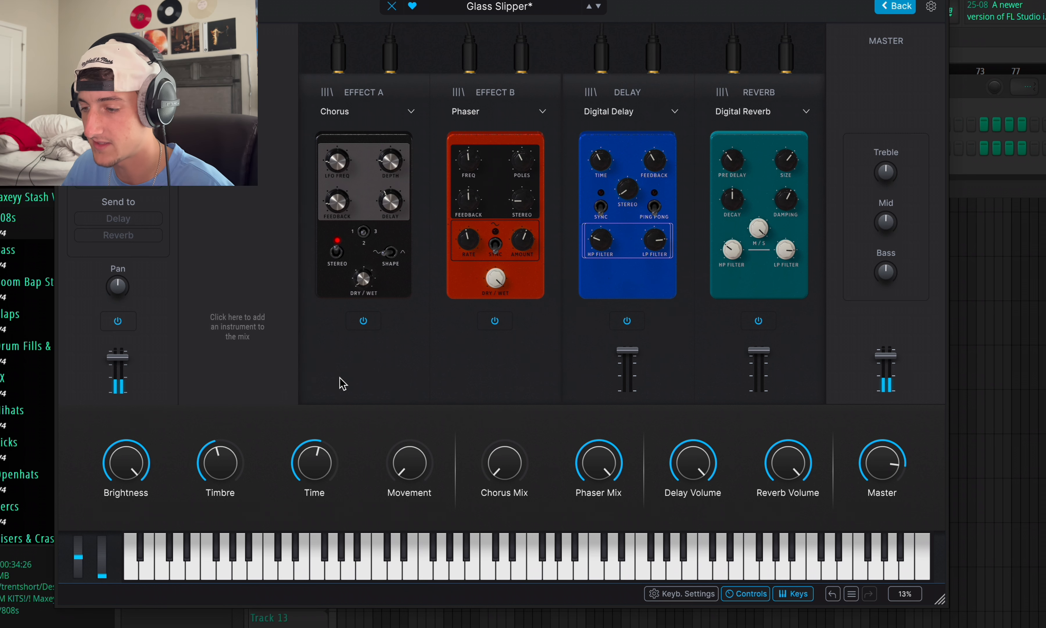
- Return to the preset browser and check the presets stored under the Orange, Yellow and Green colour tags
{"action": "left_click", "coordinate": [896, 7]}
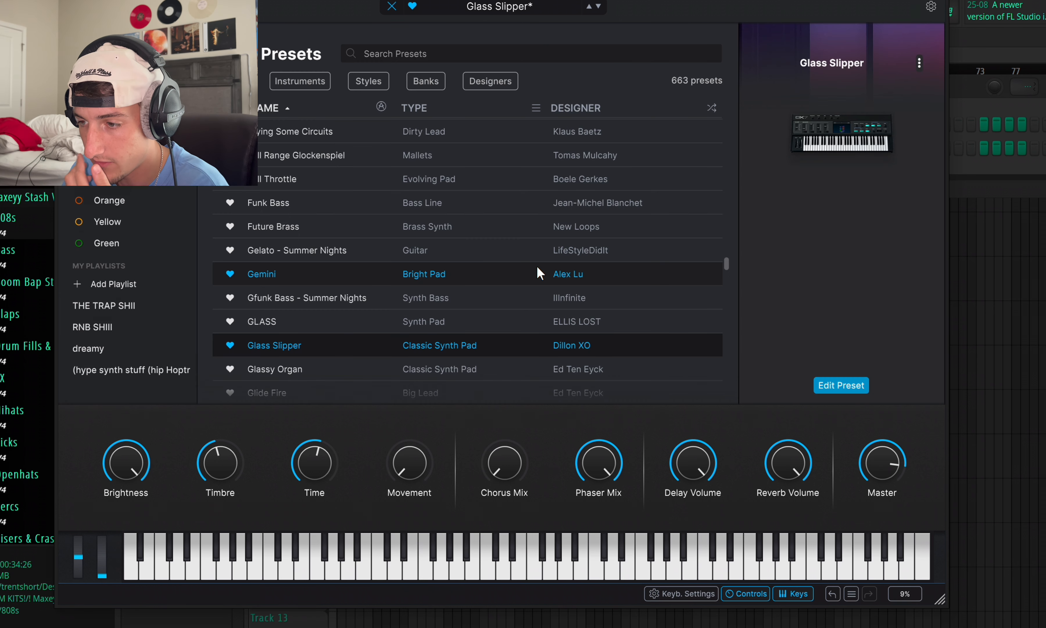
{"action": "scroll", "coordinate": [537, 272], "scroll_direction": "up", "scroll_amount": 3}
{"action": "left_click", "coordinate": [111, 220]}
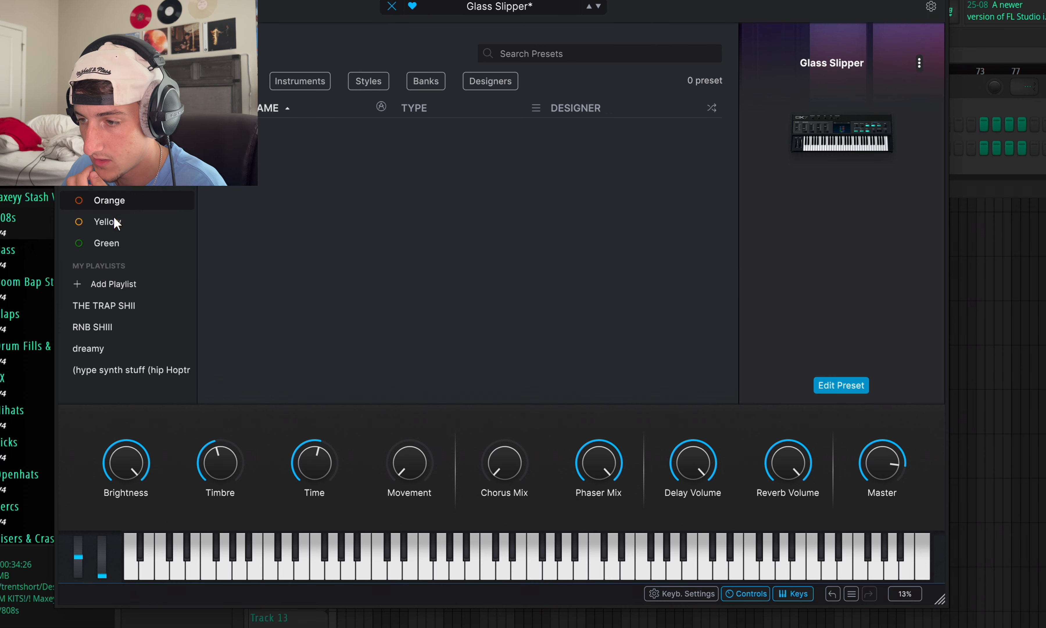
{"action": "left_click", "coordinate": [117, 244]}
{"action": "left_click", "coordinate": [117, 243]}
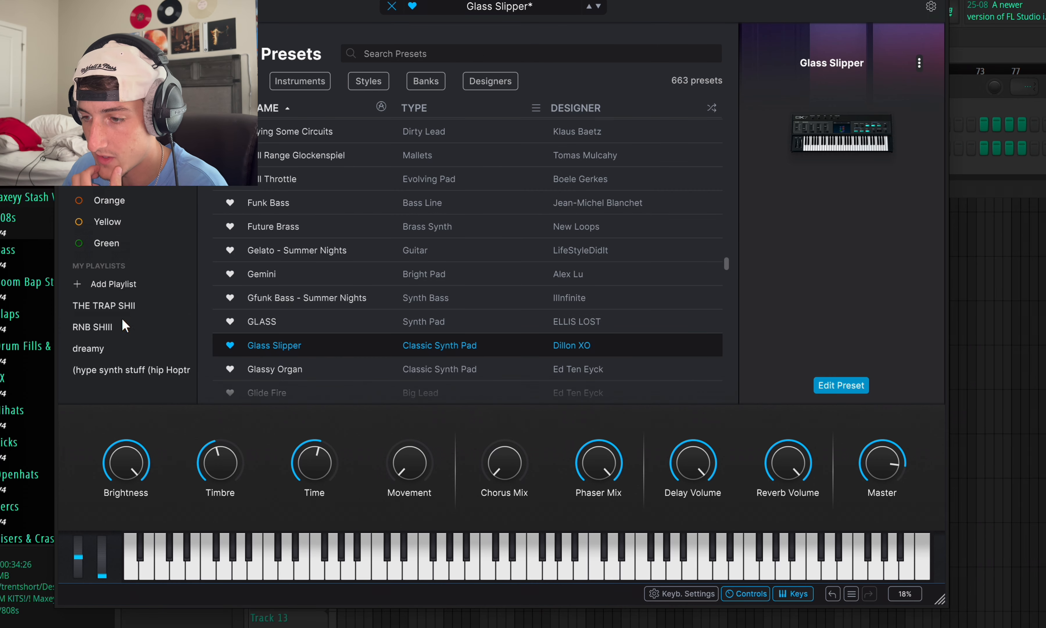
- Look through the contents of the saved playlists, including RNB SHIII, dreamy, the hype synth one and THE TRAP SHII
{"action": "left_click", "coordinate": [108, 327]}
{"action": "left_click", "coordinate": [112, 304]}
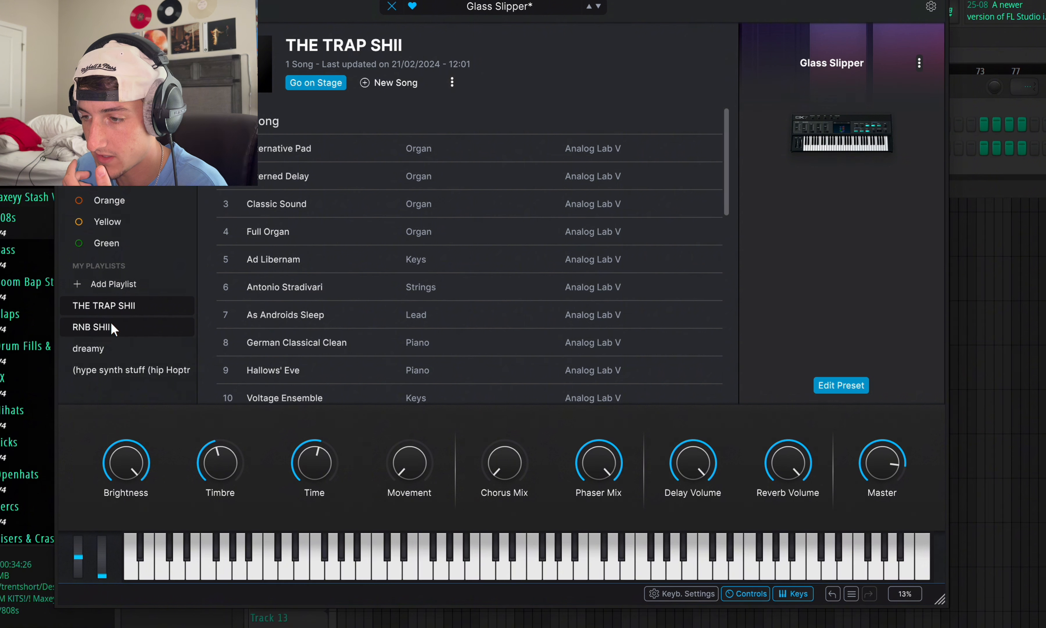
{"action": "left_click", "coordinate": [103, 344]}
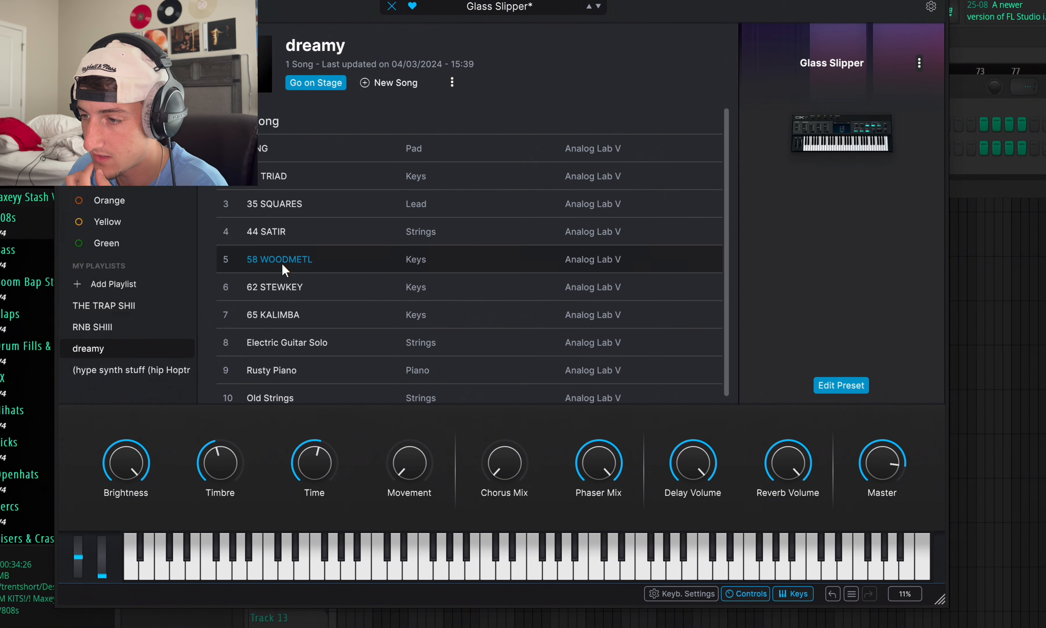
{"action": "left_click", "coordinate": [111, 369]}
{"action": "left_click", "coordinate": [110, 301]}
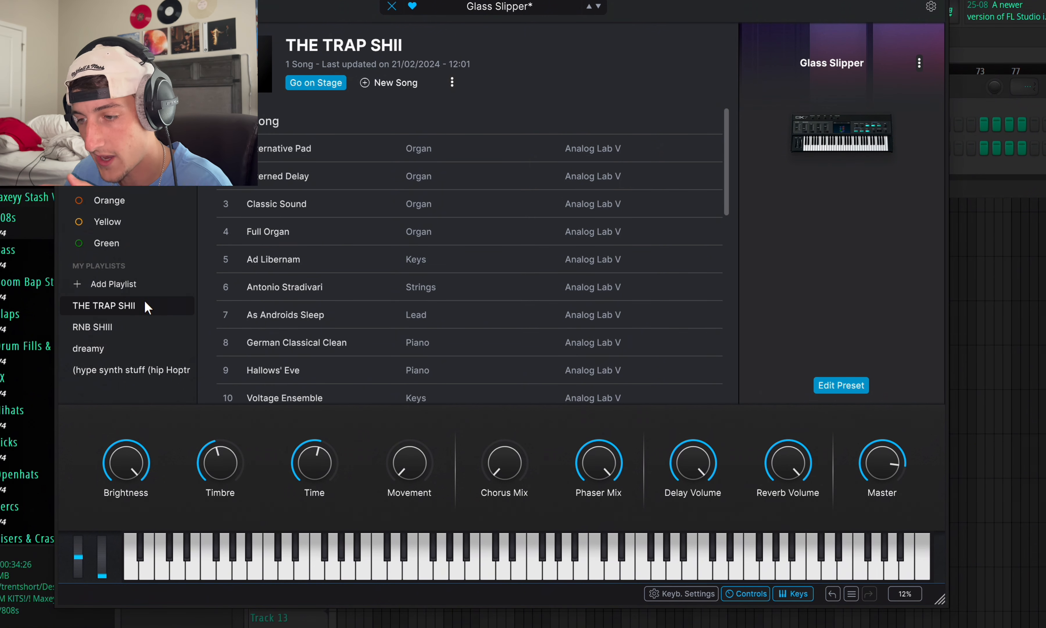